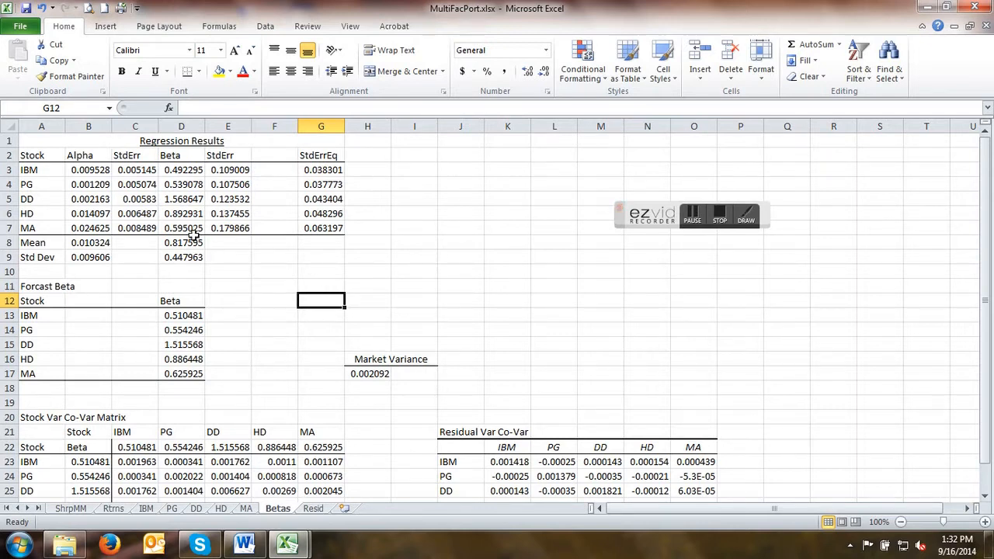
Review the IBM alpha in the regression results and the stock residuals on the Resid sheet, returning to the Betas sheet.
{"action": "left_click", "coordinate": [92, 172]}
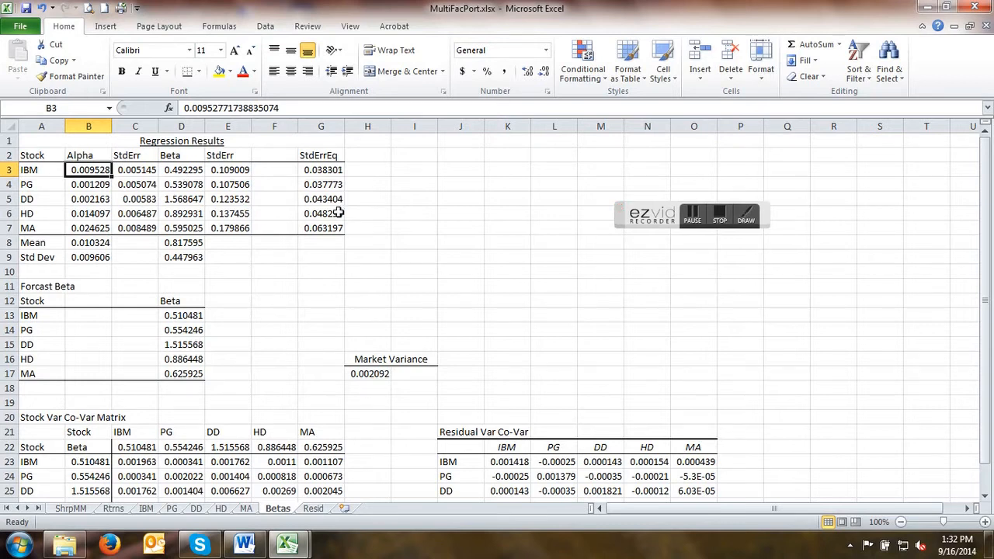
{"action": "left_click", "coordinate": [315, 509]}
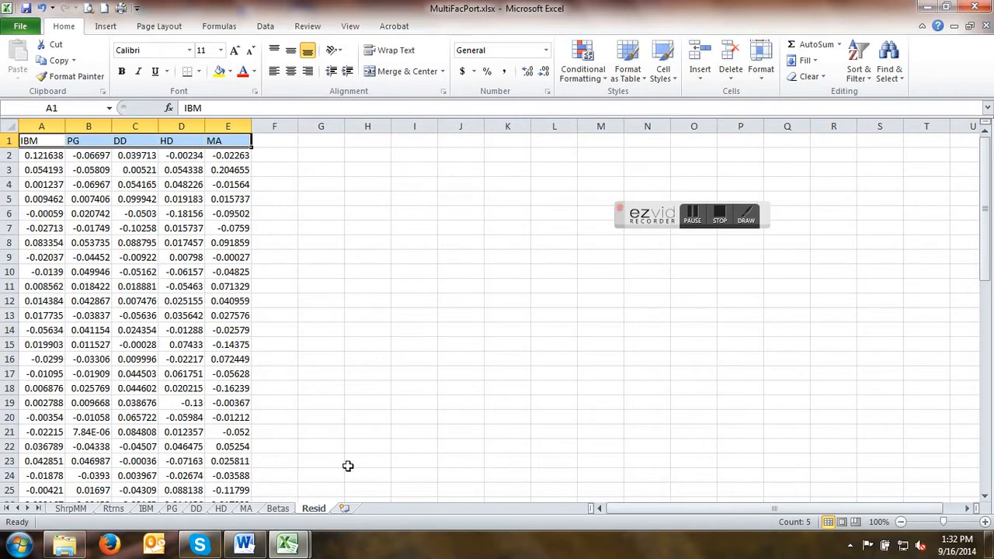
{"action": "left_click", "coordinate": [278, 509]}
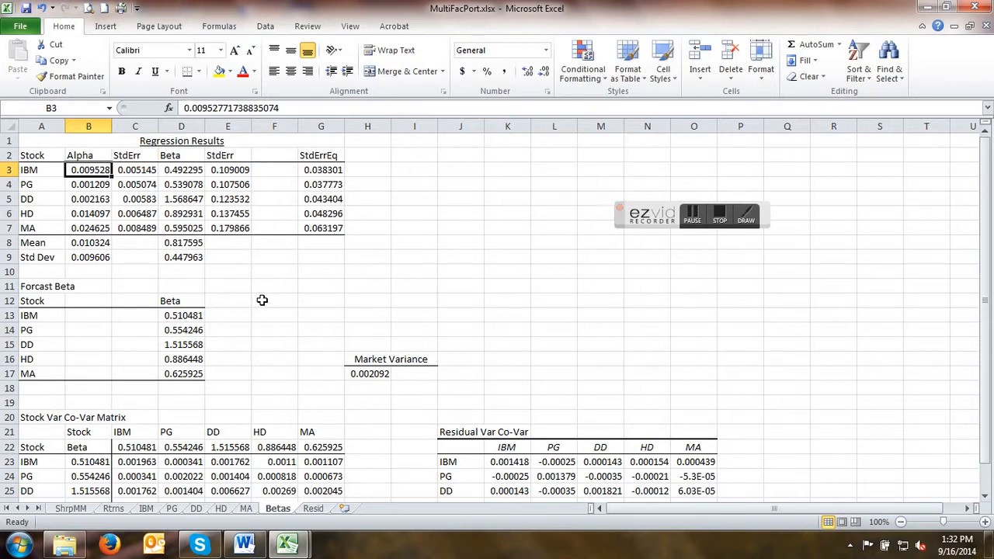
Inspect the formulas for the mean and standard deviation of the stock betas in D8 and D9.
{"action": "left_click", "coordinate": [177, 244]}
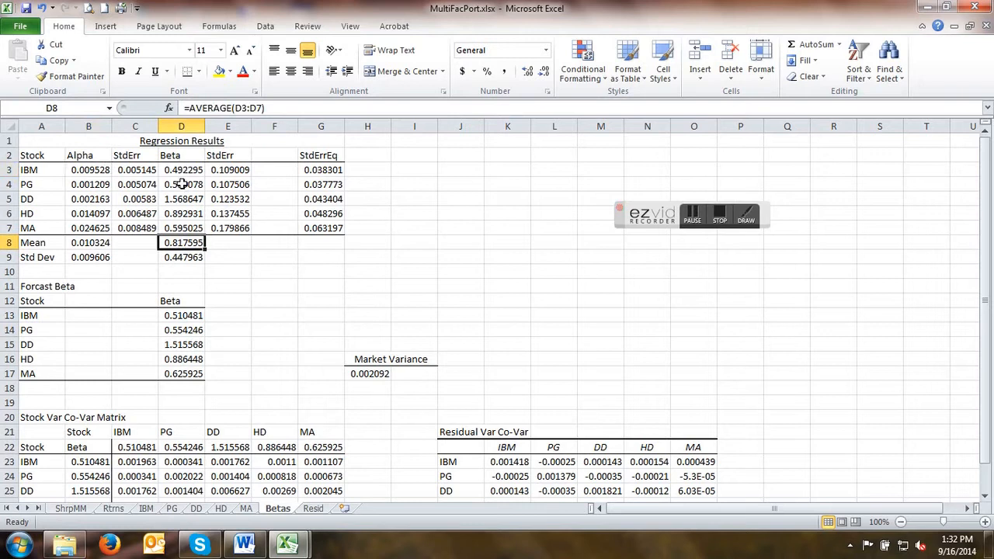
{"action": "double_click", "coordinate": [177, 246]}
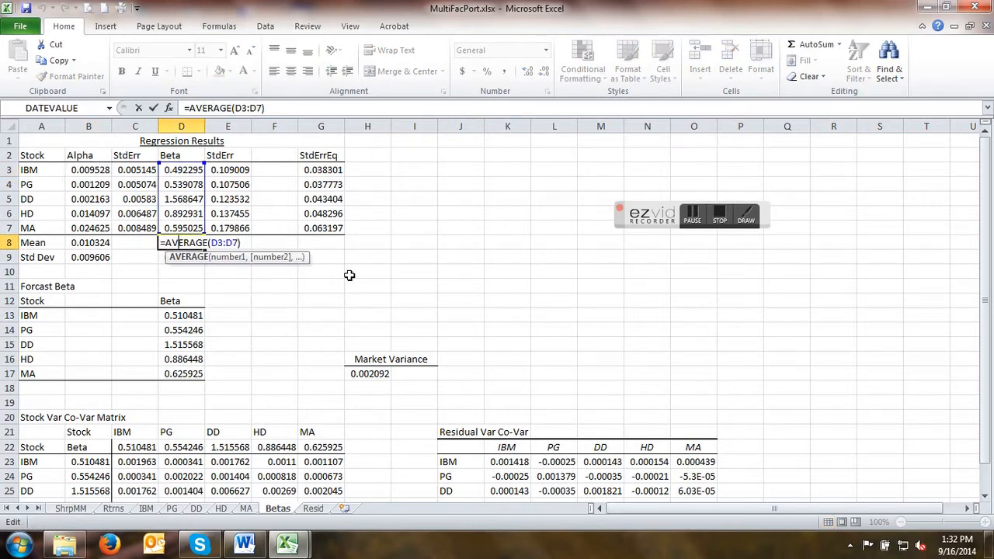
{"action": "key", "text": "Return"}
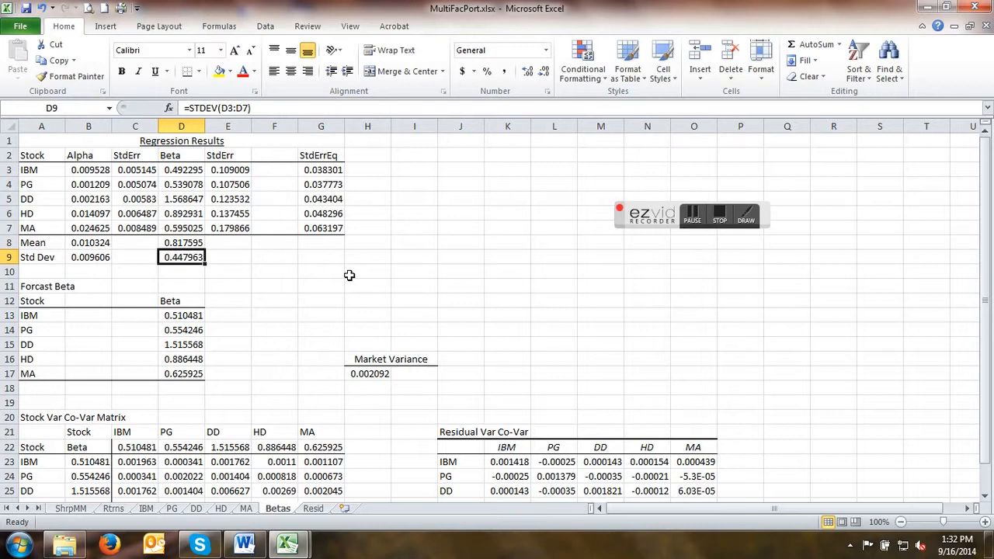
{"action": "double_click", "coordinate": [190, 259]}
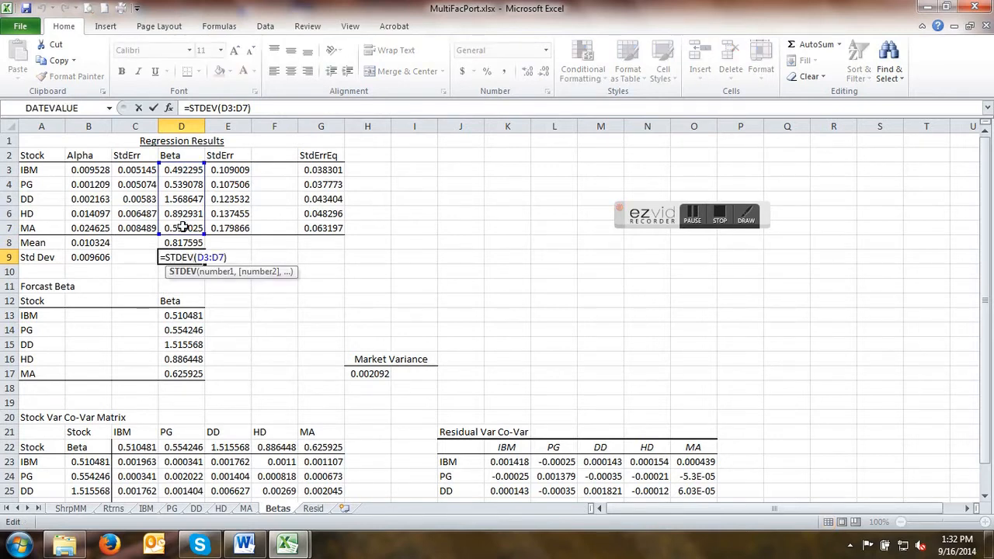
{"action": "key", "text": "Return"}
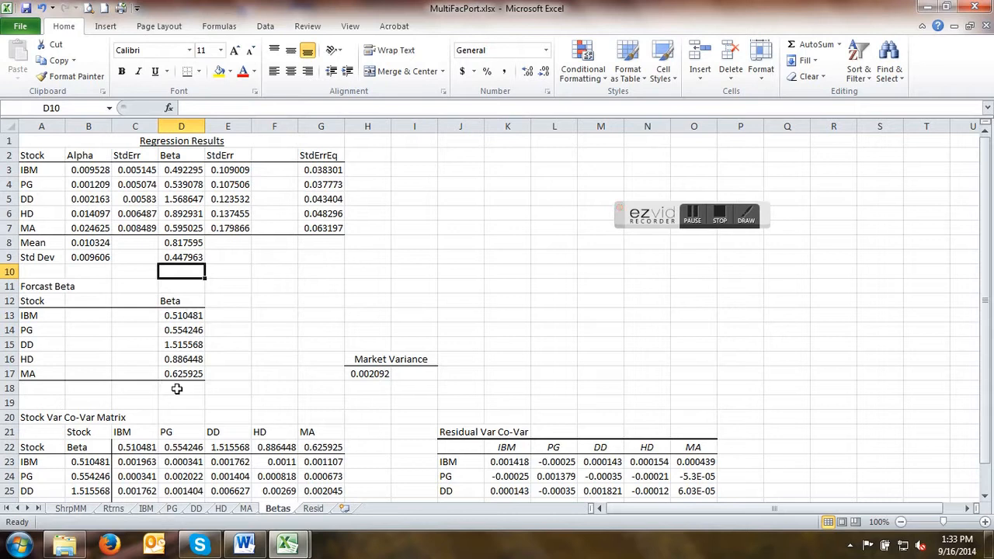
Check IBM's forecast beta formula in D13 and fill it down through D17 for the other stocks.
{"action": "double_click", "coordinate": [182, 315]}
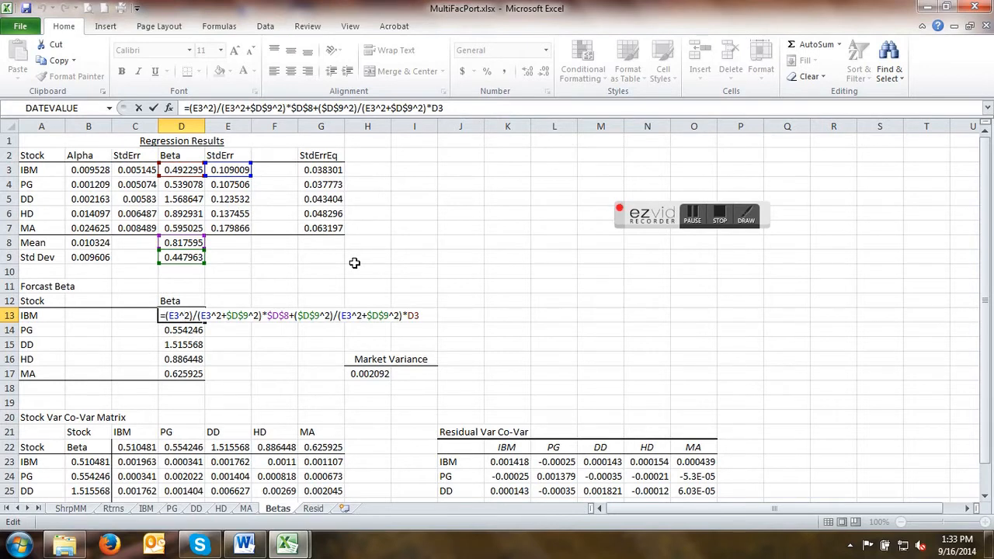
{"action": "key", "text": "Return"}
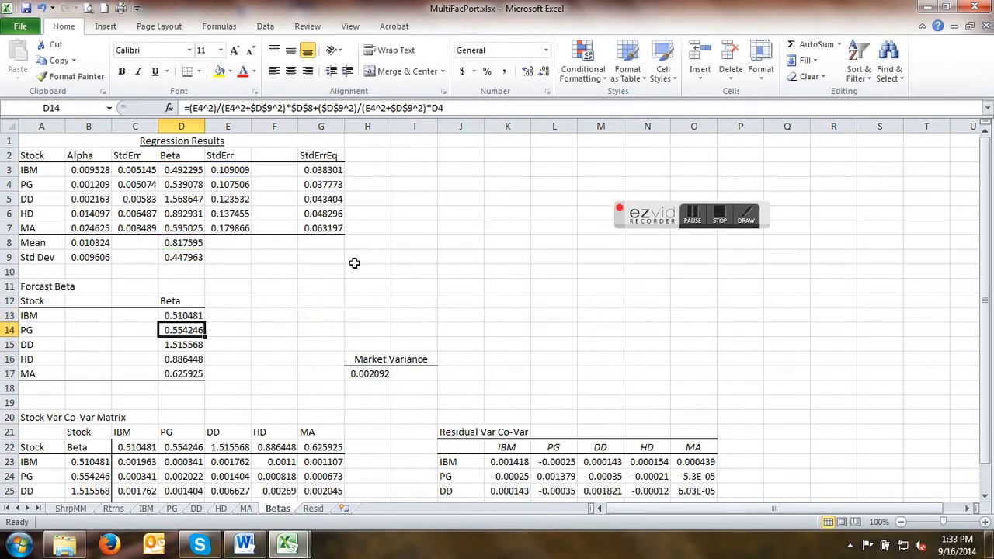
{"action": "left_click", "coordinate": [186, 315]}
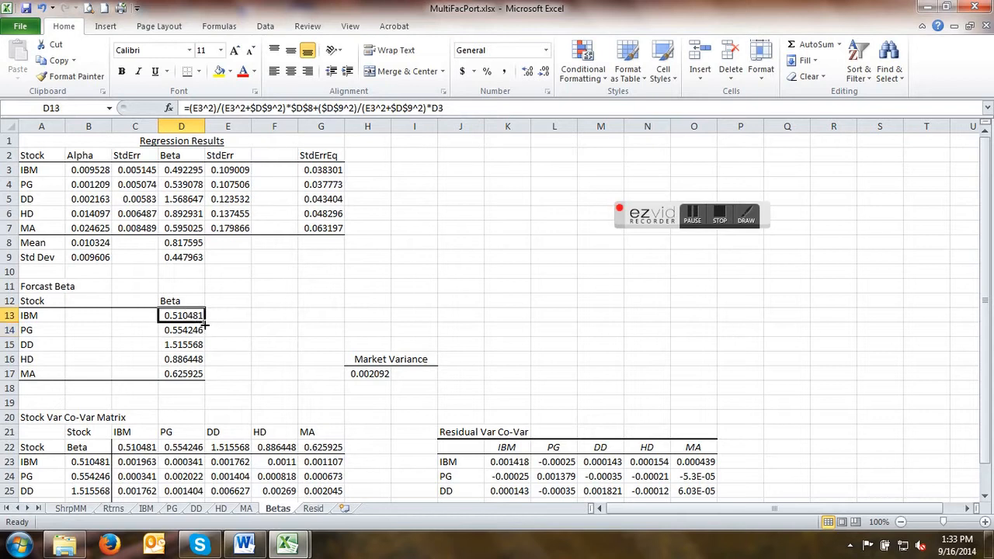
{"action": "left_click_drag", "start_coordinate": [205, 323], "coordinate": [205, 380]}
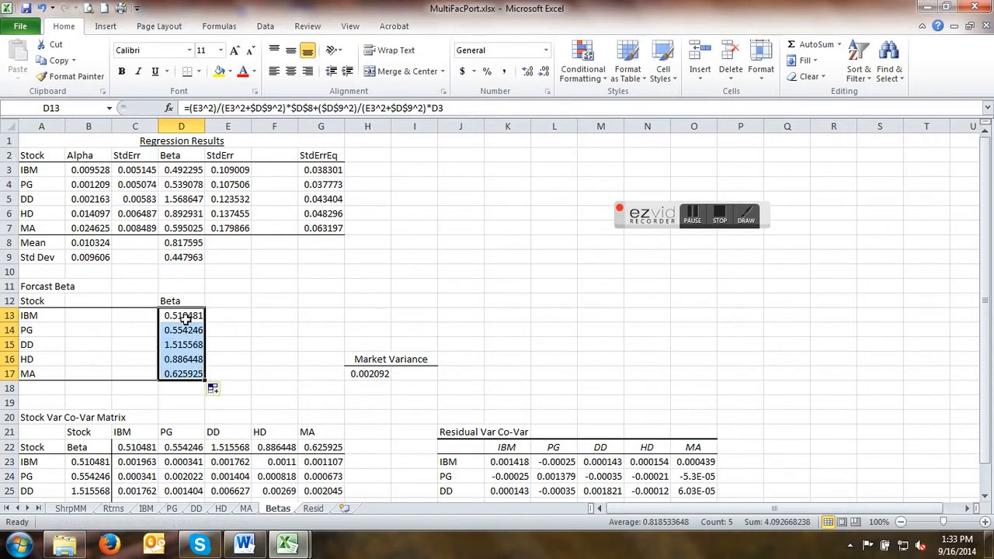
Examine which cells the forecast beta formulas for IBM in D13 and MA in D17 refer to.
{"action": "double_click", "coordinate": [187, 315]}
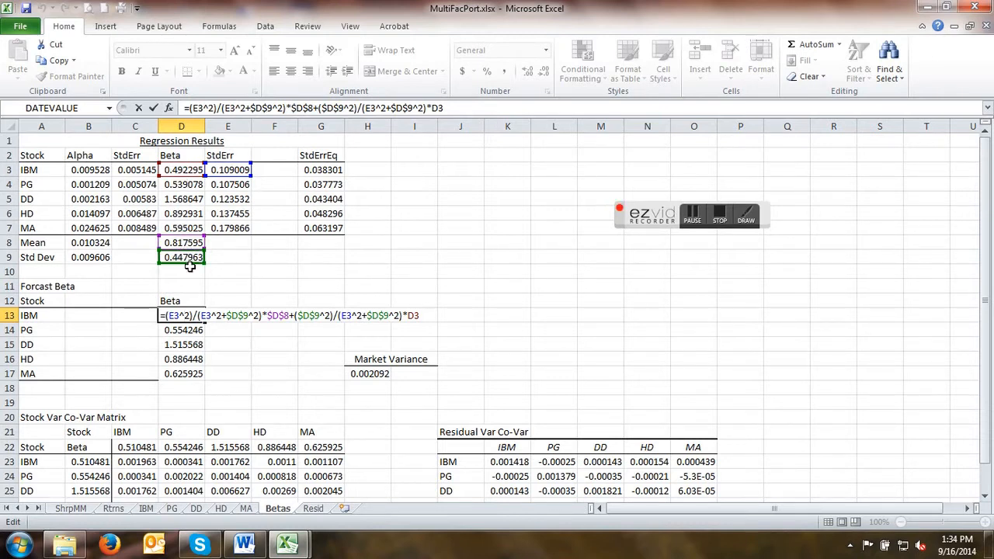
{"action": "key", "text": "Return"}
{"action": "left_click", "coordinate": [193, 374]}
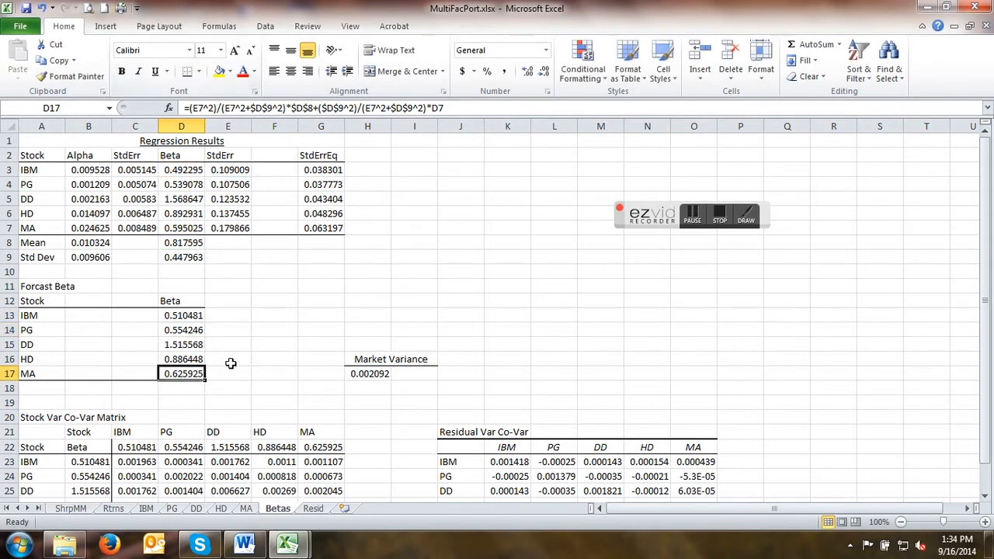
{"action": "left_click", "coordinate": [256, 325]}
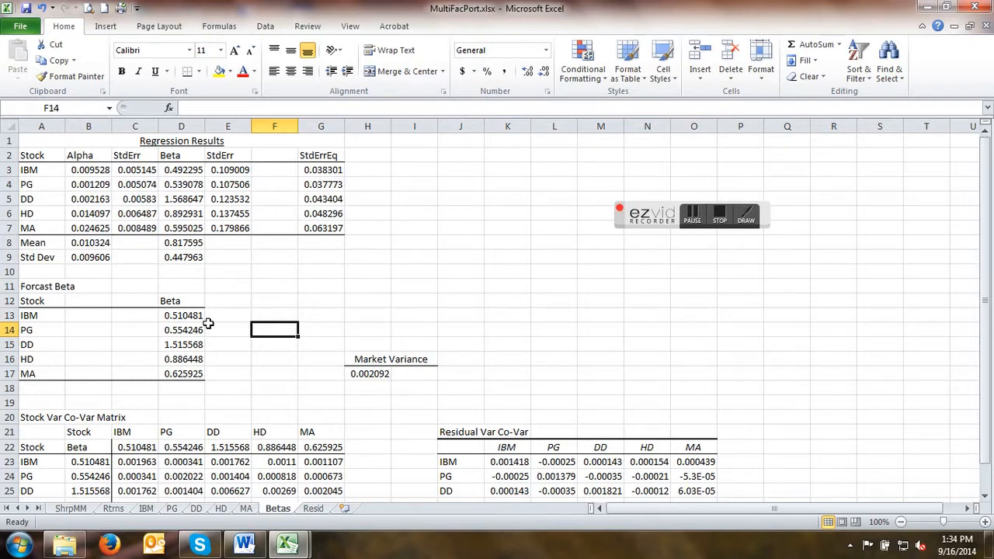
Start a Covariance analysis on the Resid sheet with the residual columns A1:E61 as input range.
{"action": "scroll", "coordinate": [226, 330], "scroll_direction": "down", "scroll_amount": 1}
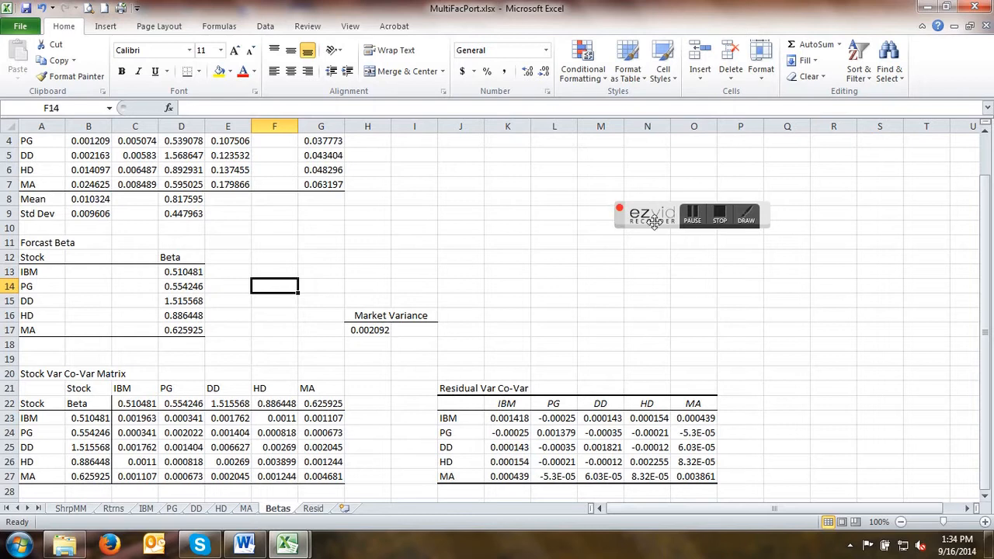
{"action": "left_click", "coordinate": [315, 510]}
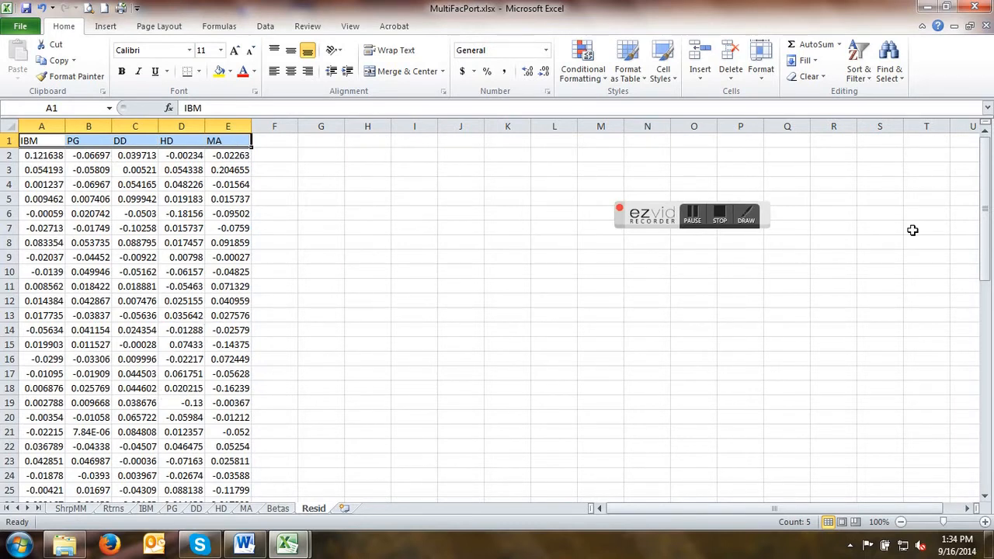
{"action": "left_click", "coordinate": [266, 28]}
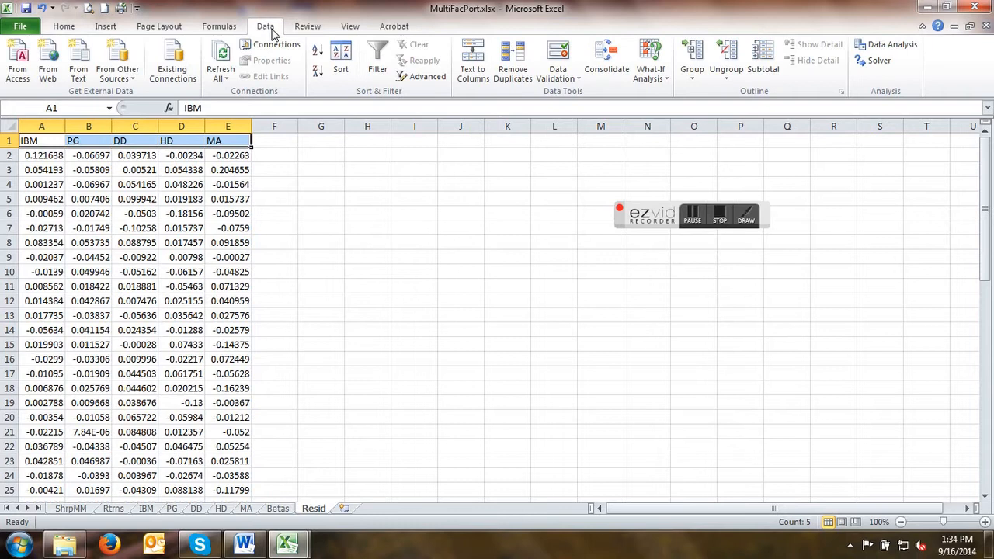
{"action": "left_click", "coordinate": [892, 45]}
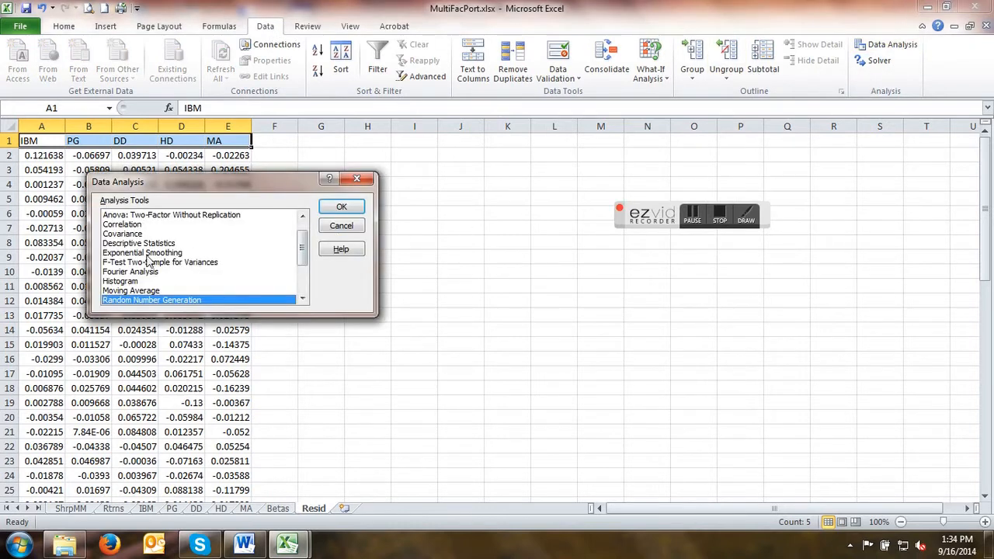
{"action": "left_click", "coordinate": [131, 234]}
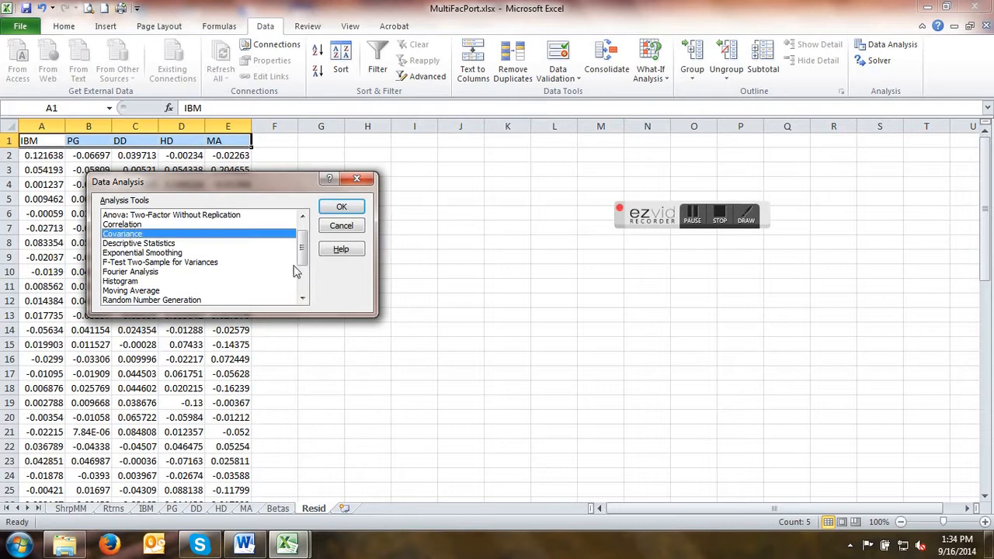
{"action": "left_click", "coordinate": [340, 207]}
{"action": "left_click_drag", "start_coordinate": [261, 172], "coordinate": [490, 168]}
{"action": "left_click_drag", "start_coordinate": [38, 148], "coordinate": [248, 479]}
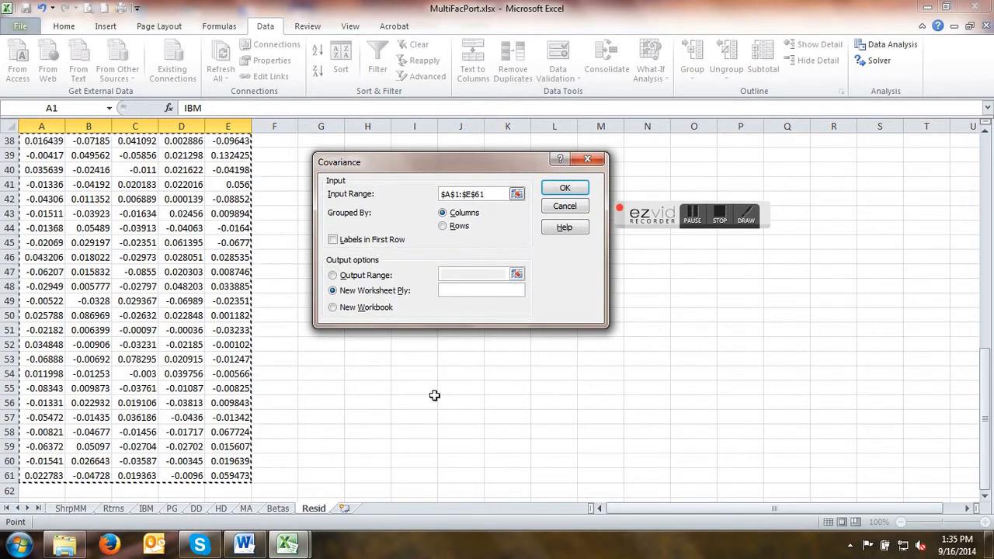
Treat the first row as labels, set the output range to K8 on the Betas sheet, and run the covariance analysis.
{"action": "left_click", "coordinate": [333, 240]}
{"action": "left_click", "coordinate": [346, 279]}
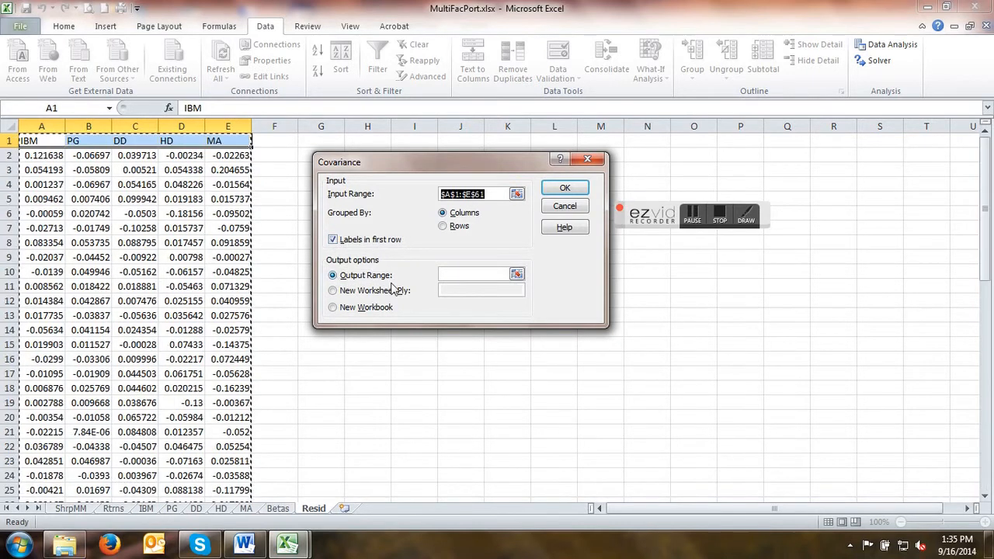
{"action": "left_click", "coordinate": [469, 276]}
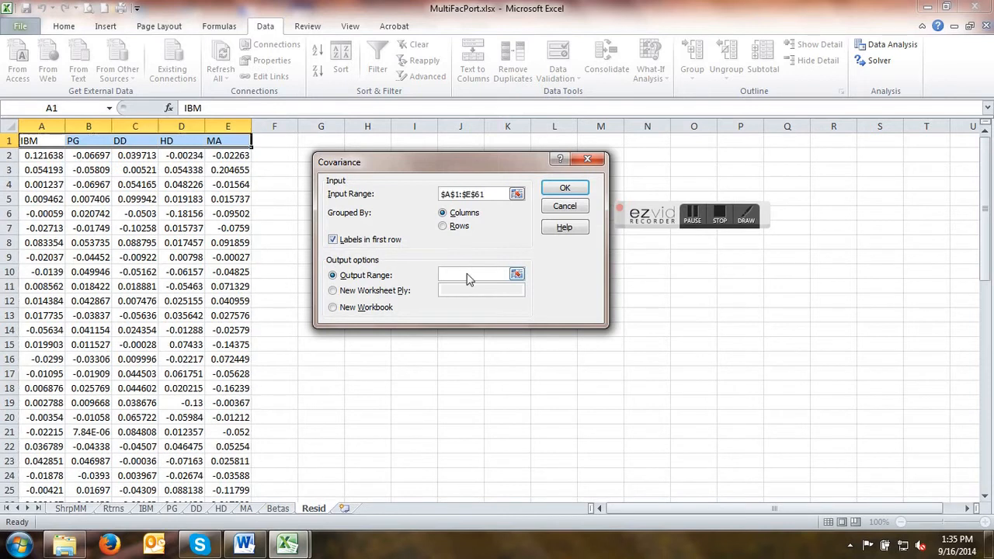
{"action": "left_click", "coordinate": [518, 276]}
{"action": "left_click", "coordinate": [278, 508]}
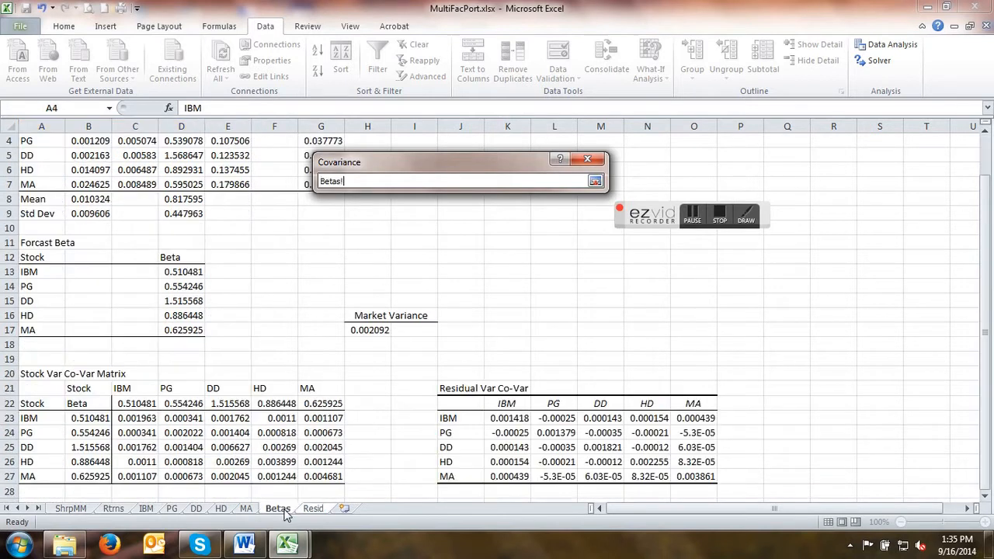
{"action": "scroll", "coordinate": [427, 359], "scroll_direction": "up", "scroll_amount": 1}
{"action": "left_click", "coordinate": [466, 243]}
{"action": "left_click", "coordinate": [511, 242]}
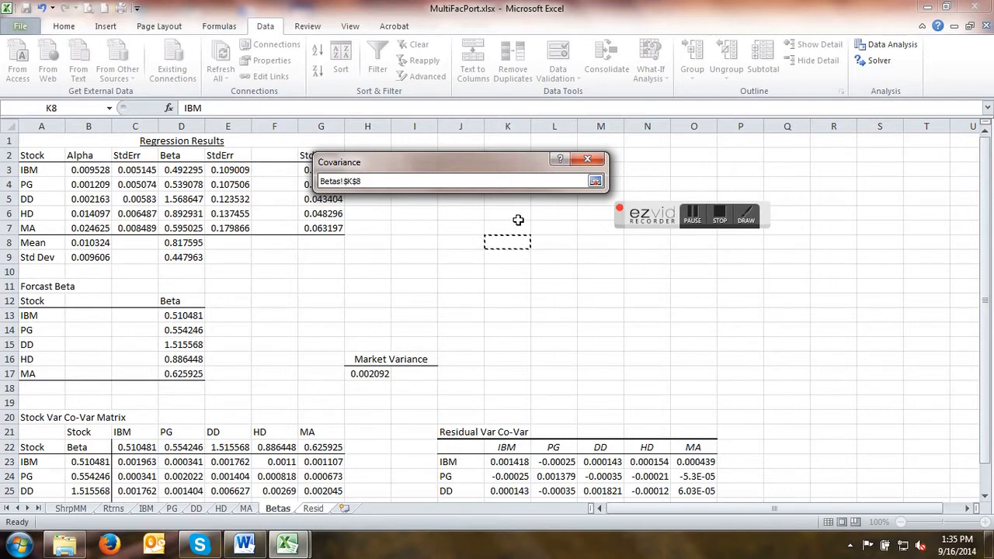
{"action": "key", "text": "Return"}
{"action": "left_click", "coordinate": [574, 188]}
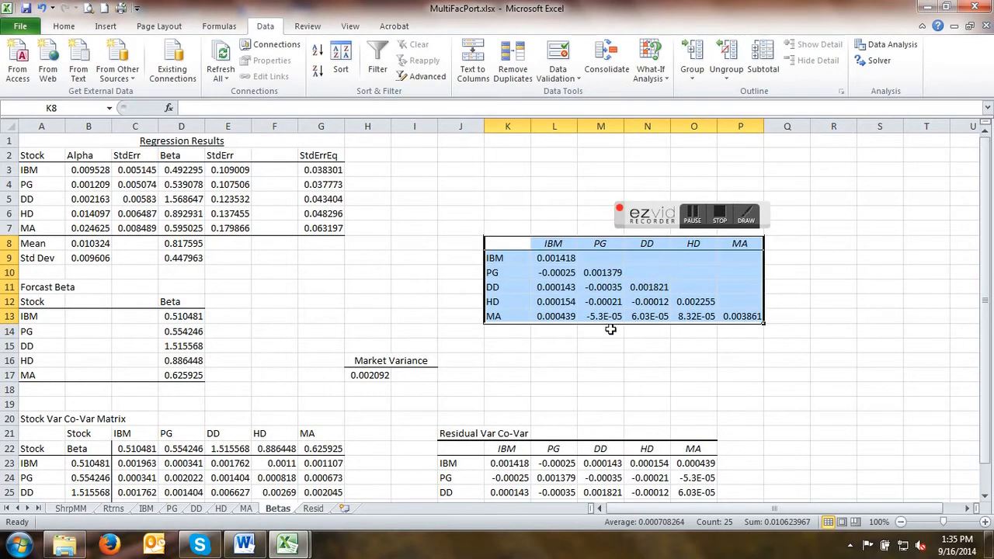
Copy the IBM column covariances in L10:L13 and paste them transposed into the IBM row starting at M9.
{"action": "scroll", "coordinate": [608, 331], "scroll_direction": "down", "scroll_amount": 1}
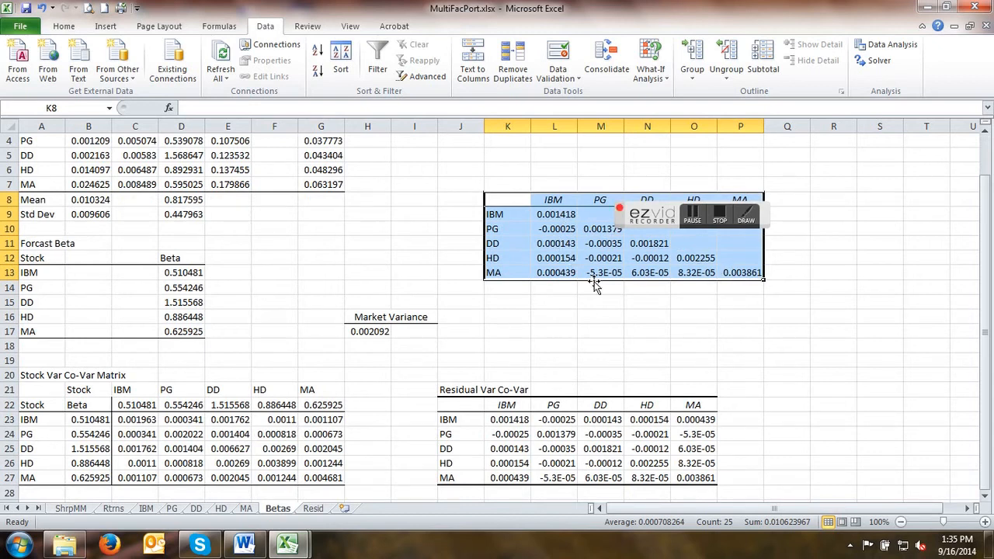
{"action": "left_click_drag", "start_coordinate": [652, 218], "coordinate": [850, 146]}
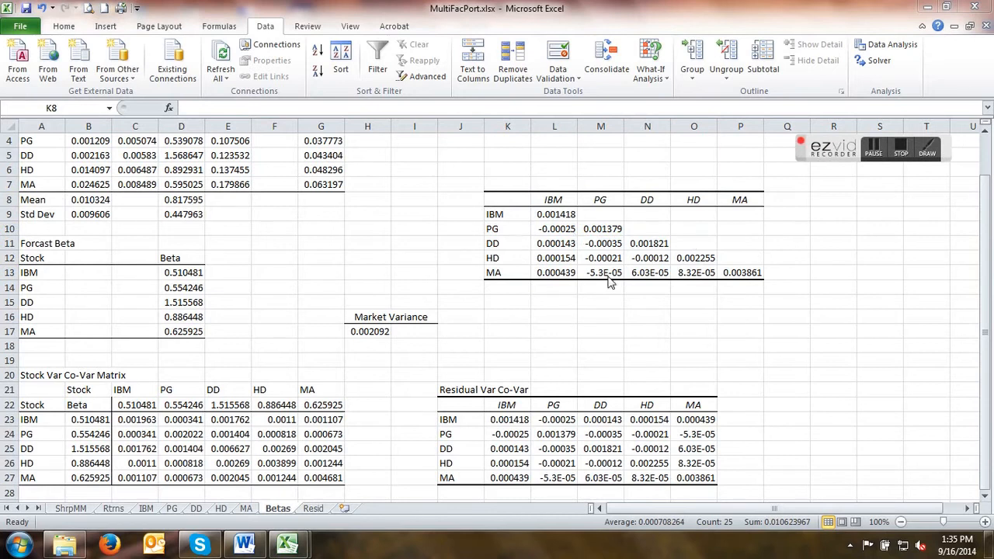
{"action": "left_click", "coordinate": [557, 229]}
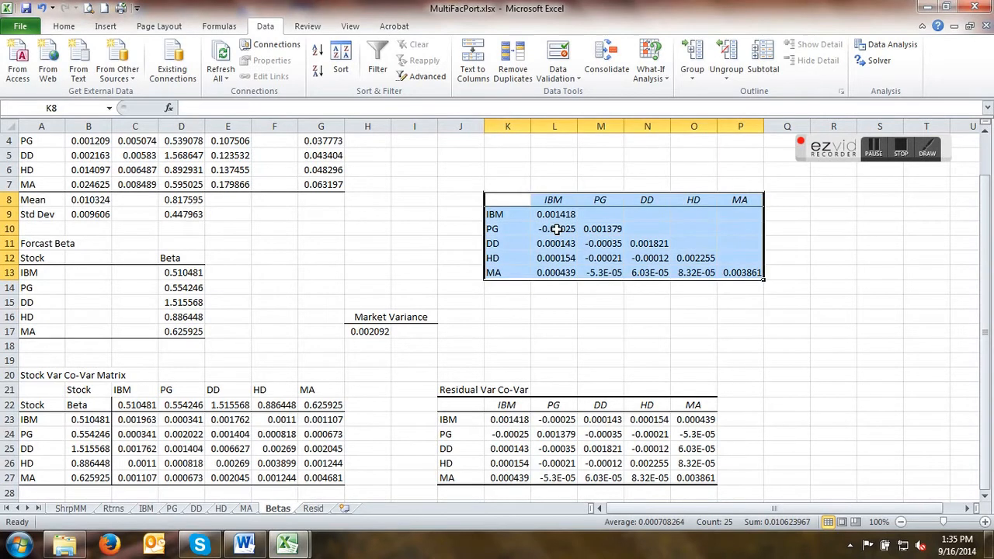
{"action": "left_click", "coordinate": [557, 229]}
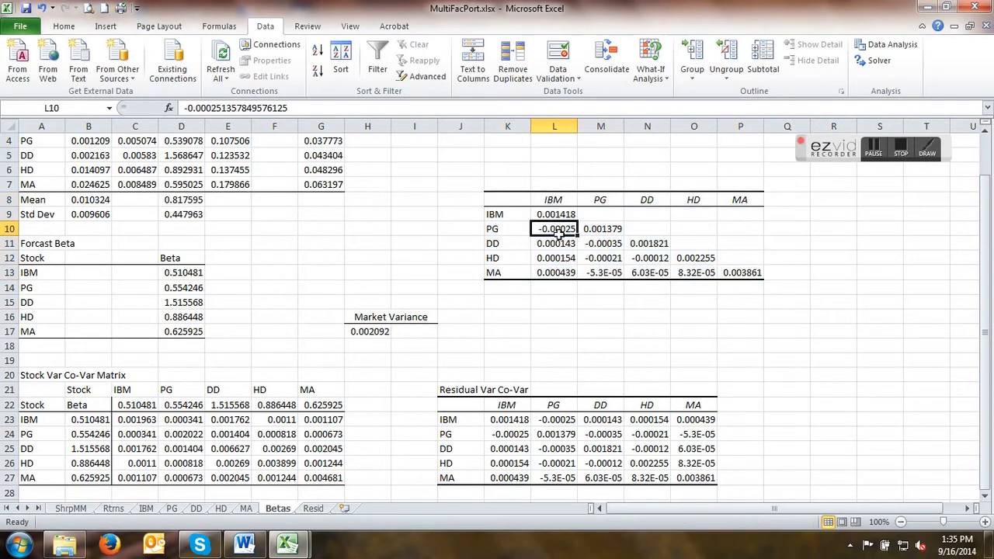
{"action": "left_click_drag", "start_coordinate": [558, 233], "coordinate": [561, 268]}
{"action": "key", "text": "ctrl+c"}
{"action": "left_click", "coordinate": [602, 215]}
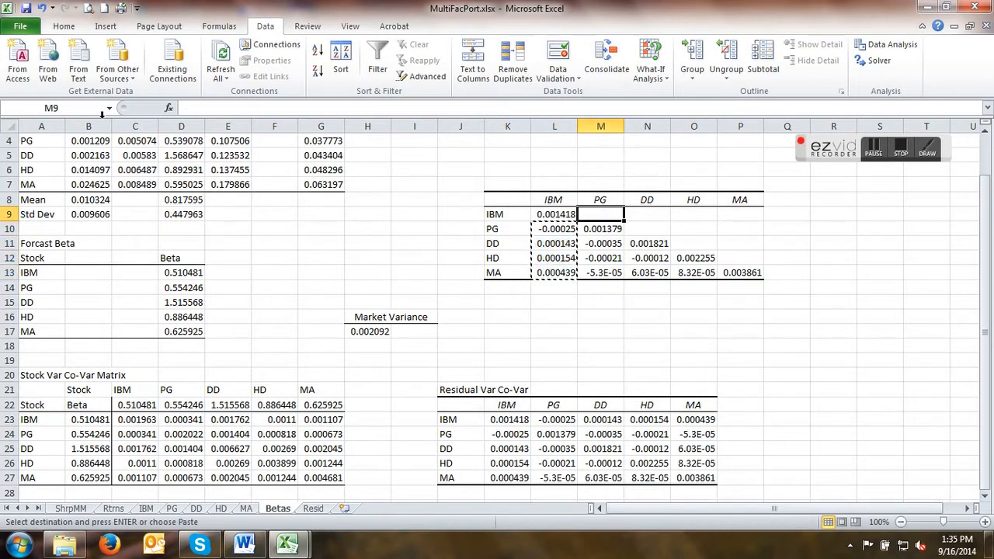
{"action": "left_click", "coordinate": [23, 72]}
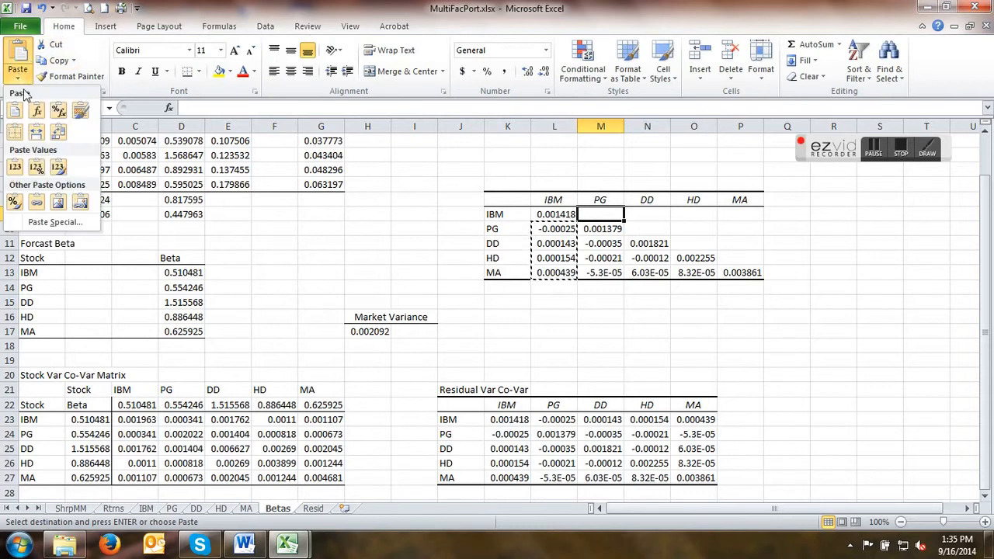
{"action": "left_click", "coordinate": [40, 282]}
{"action": "left_click", "coordinate": [471, 317]}
{"action": "left_click", "coordinate": [498, 343]}
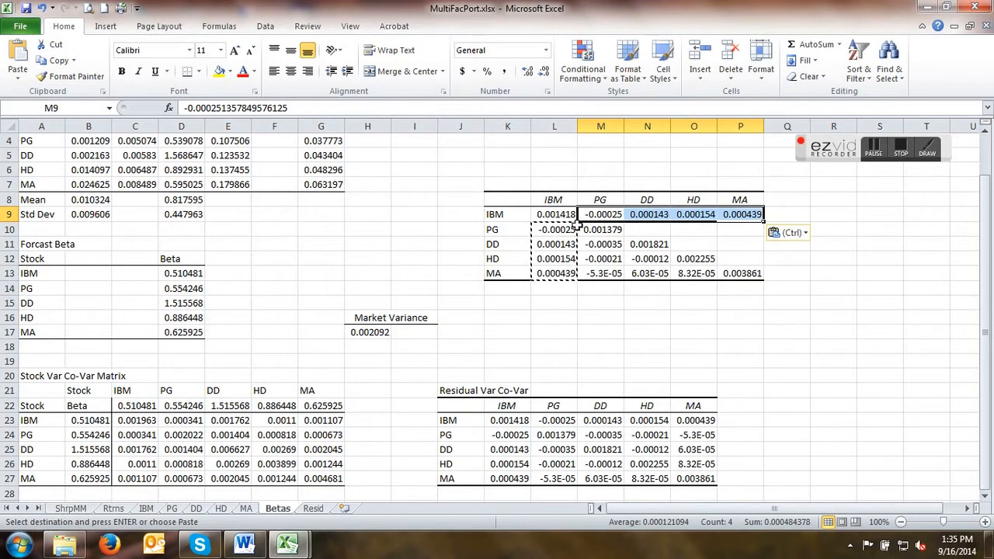
Clear the contents and remove all borders from the extra covariance table in K6:P15.
{"action": "left_click", "coordinate": [683, 330]}
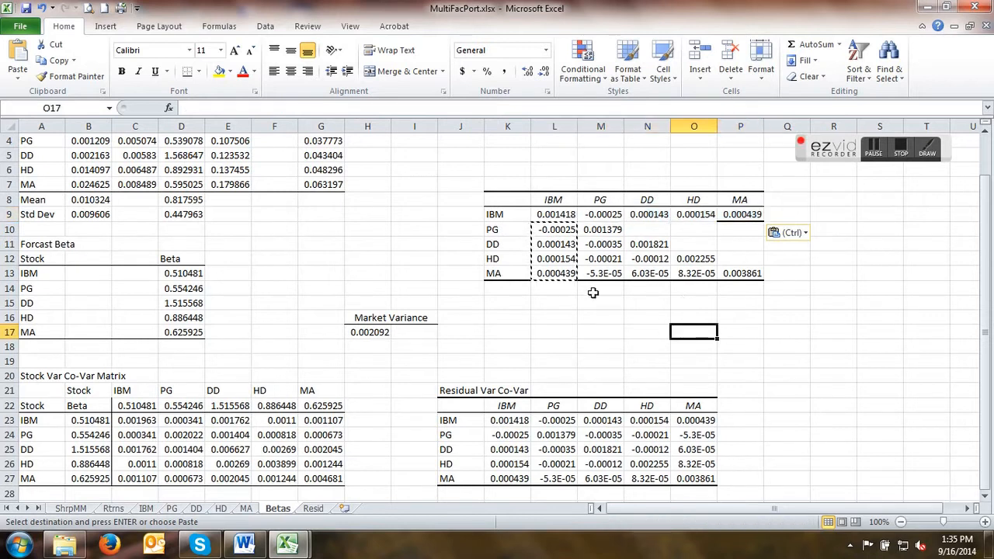
{"action": "left_click_drag", "start_coordinate": [486, 172], "coordinate": [731, 306]}
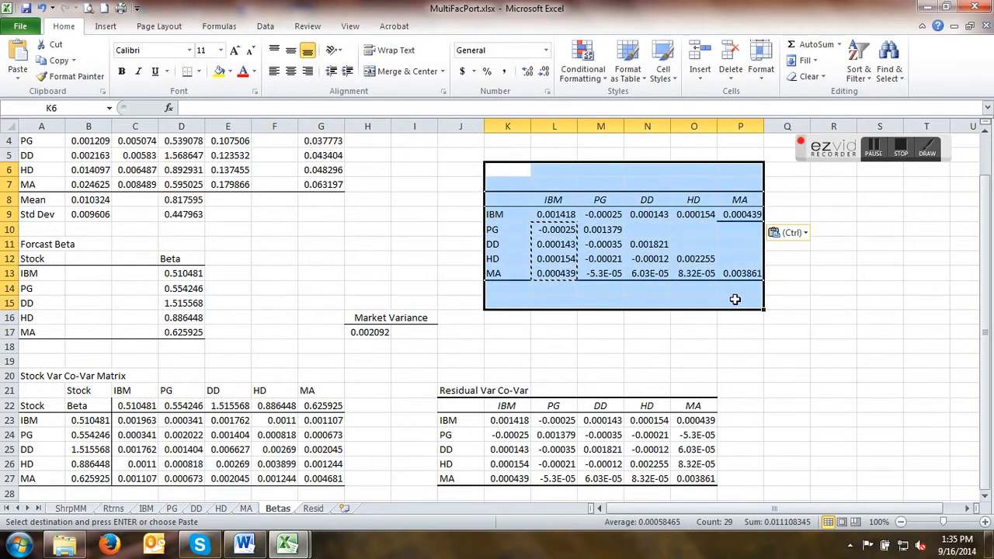
{"action": "key", "text": "Delete"}
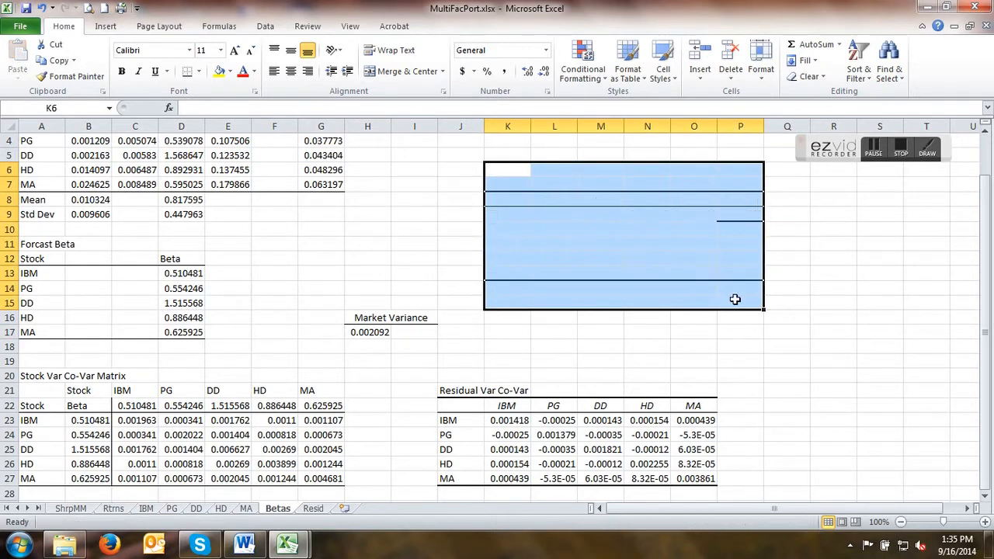
{"action": "left_click", "coordinate": [199, 71]}
{"action": "left_click", "coordinate": [195, 172]}
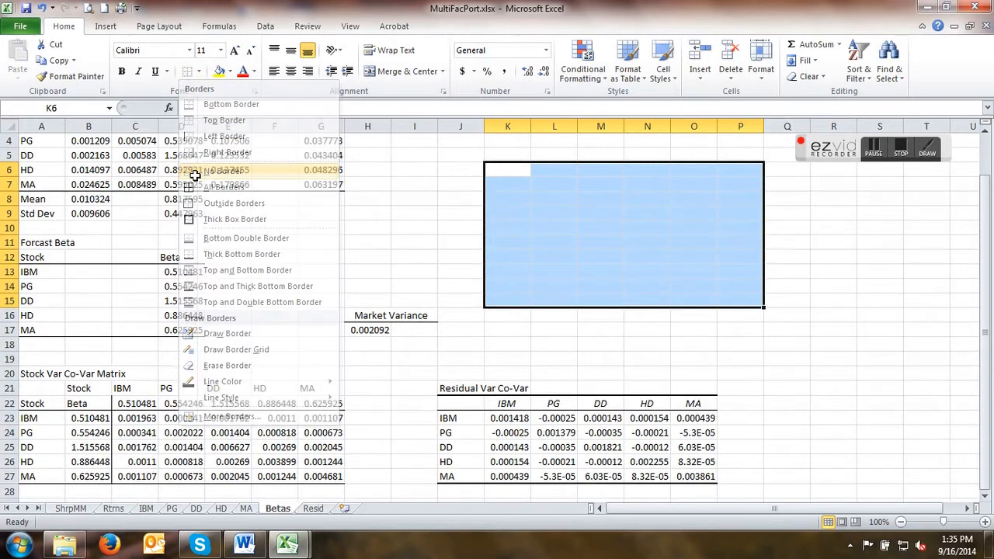
{"action": "left_click", "coordinate": [507, 344]}
{"action": "scroll", "coordinate": [512, 339], "scroll_direction": "down", "scroll_amount": 2}
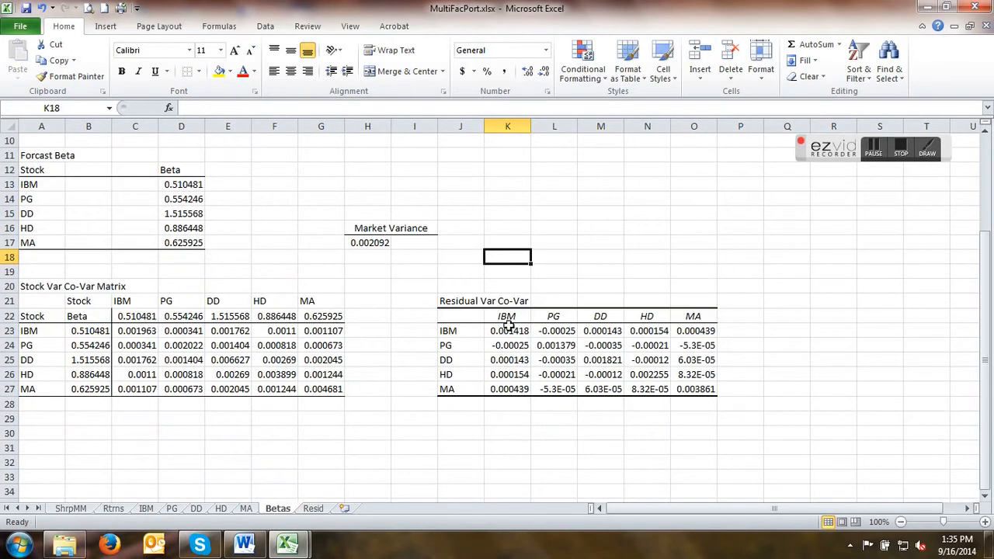
{"action": "scroll", "coordinate": [468, 318], "scroll_direction": "up", "scroll_amount": 1}
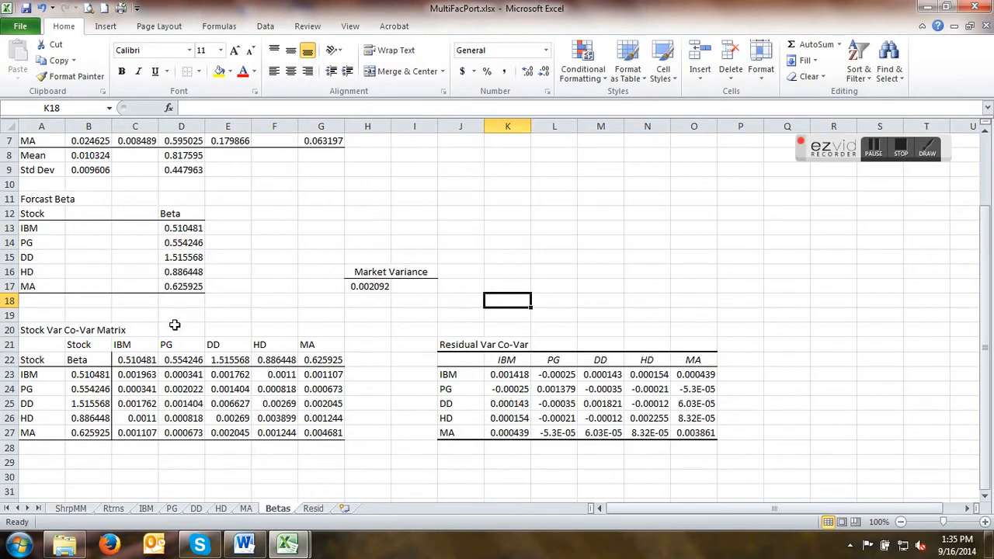
Enter =VAR.S(Rtrns!H3:H62) as the market variance in H17.
{"action": "left_click", "coordinate": [373, 286]}
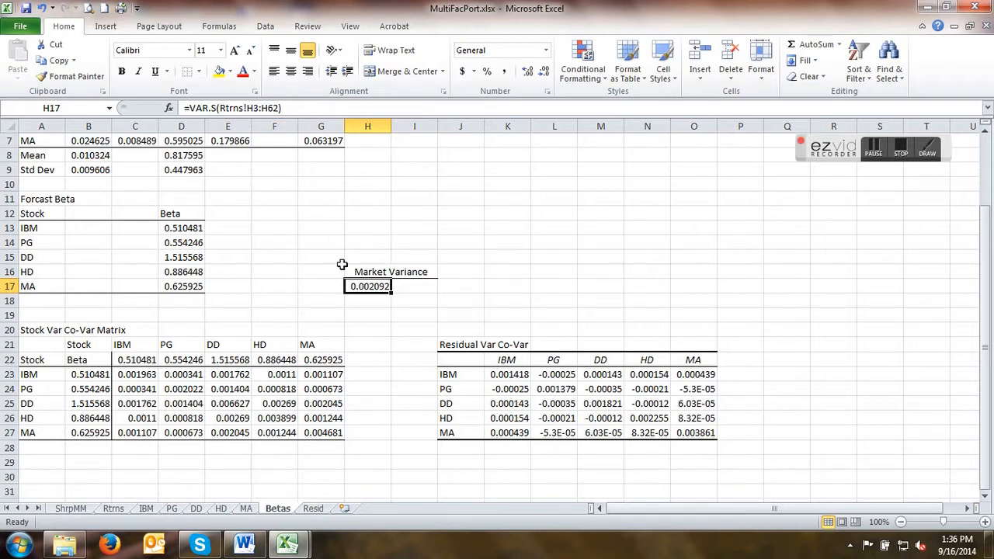
{"action": "type", "text": "=var.s"}
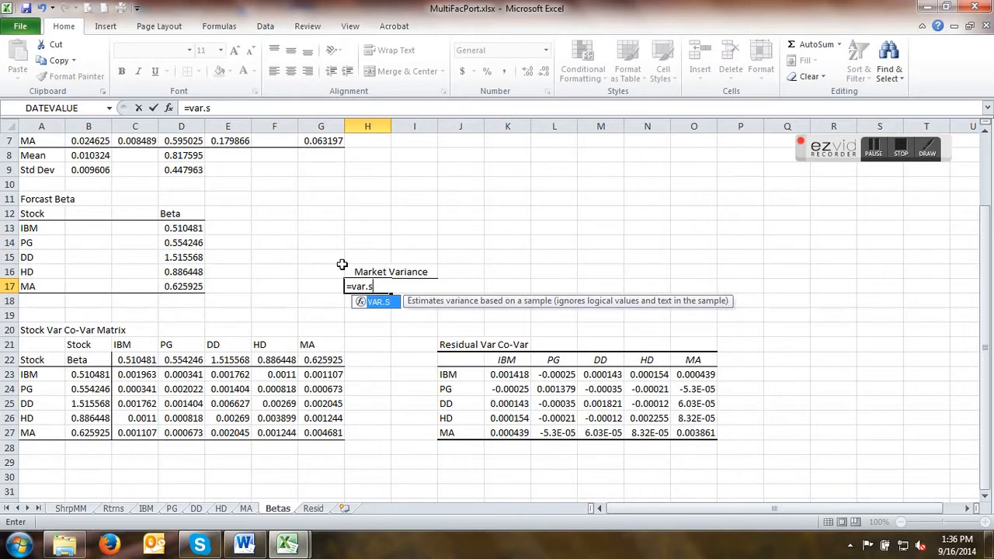
{"action": "type", "text": "("}
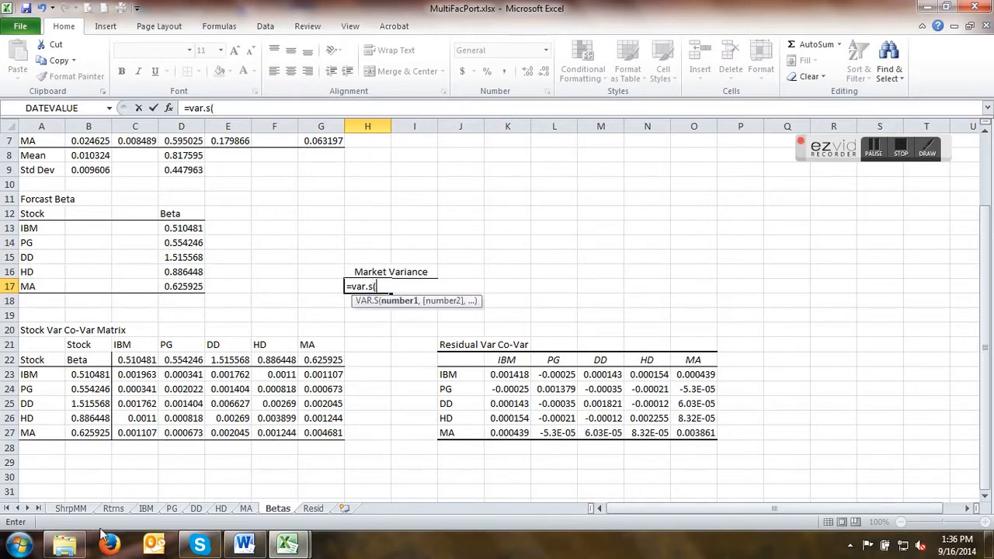
{"action": "left_click", "coordinate": [113, 510]}
{"action": "left_click_drag", "start_coordinate": [381, 169], "coordinate": [368, 476]}
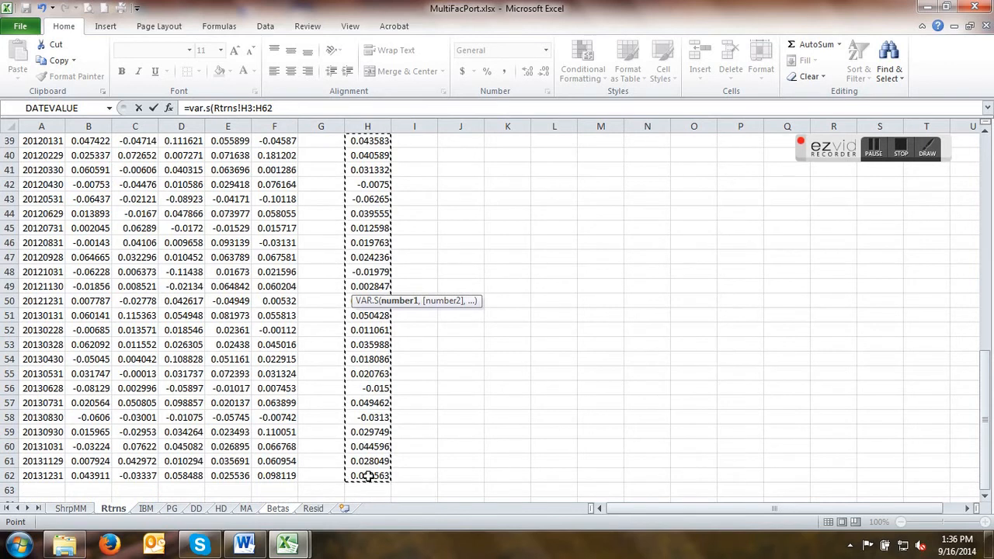
{"action": "key", "text": "Return"}
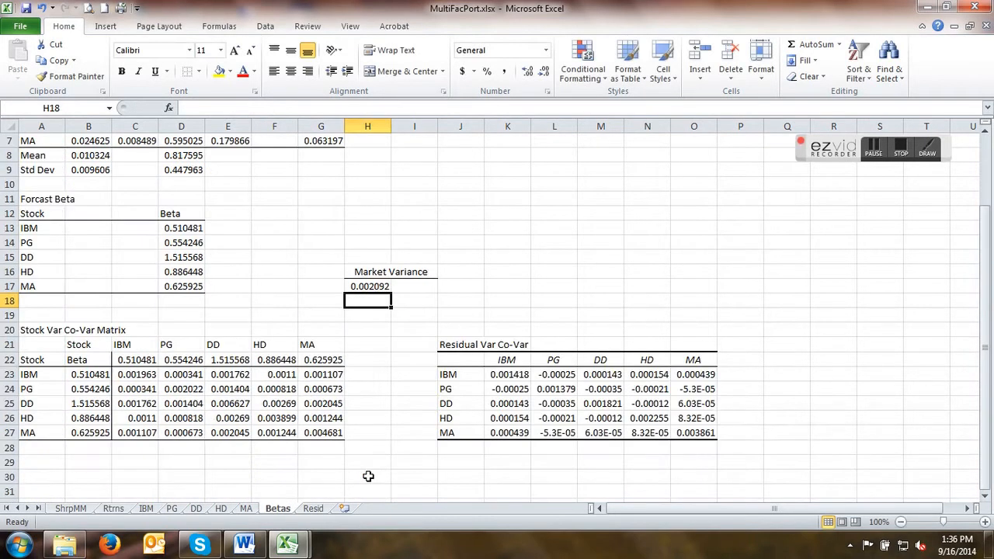
Examine the formulas in H17 and C23, then check the stock variance and covariance equations in the Word document and return to Excel.
{"action": "left_click", "coordinate": [370, 286]}
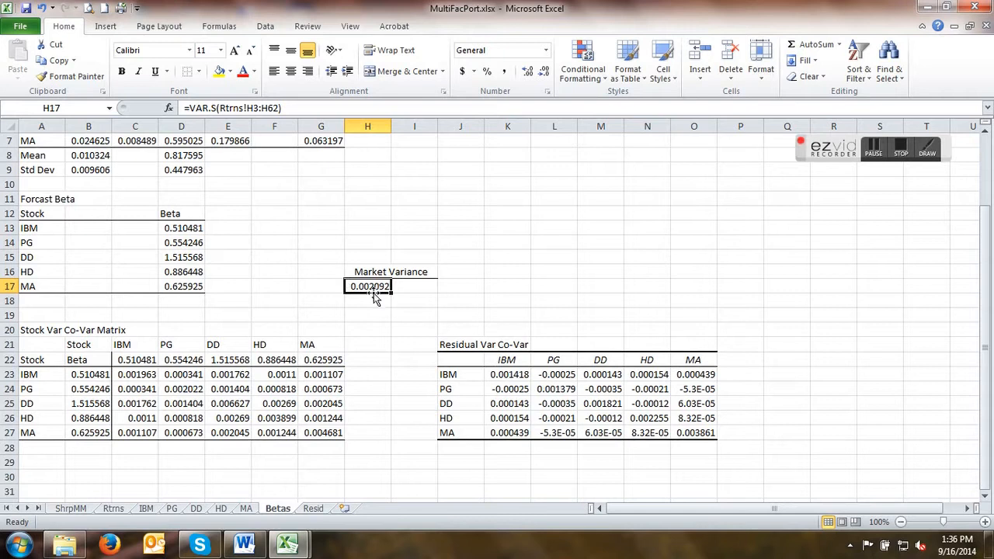
{"action": "left_click", "coordinate": [140, 373]}
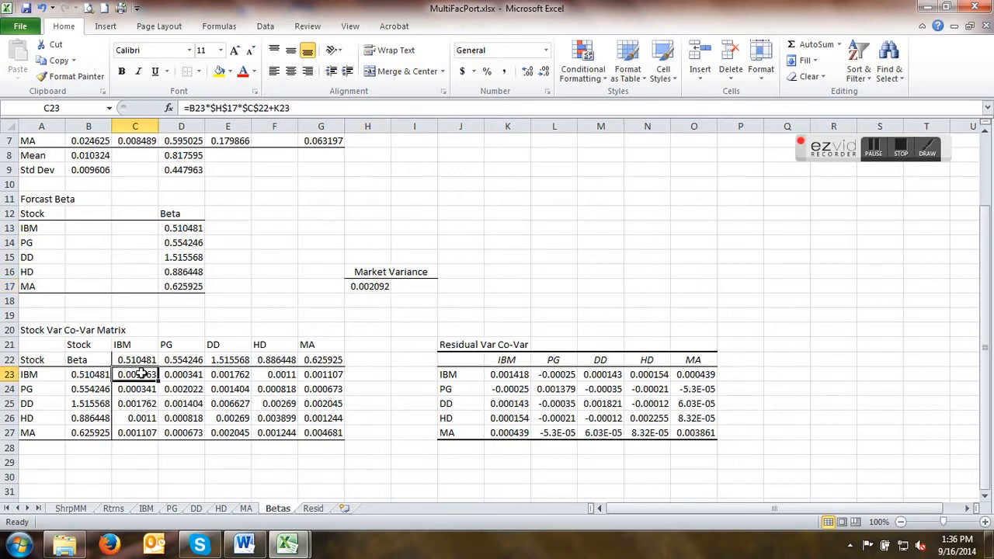
{"action": "left_click", "coordinate": [247, 545]}
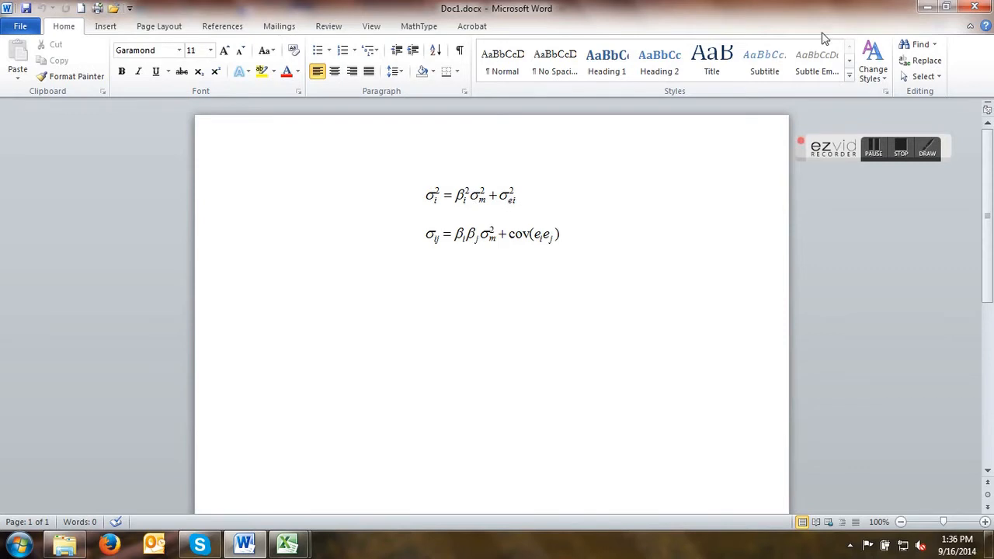
{"action": "left_click", "coordinate": [926, 8]}
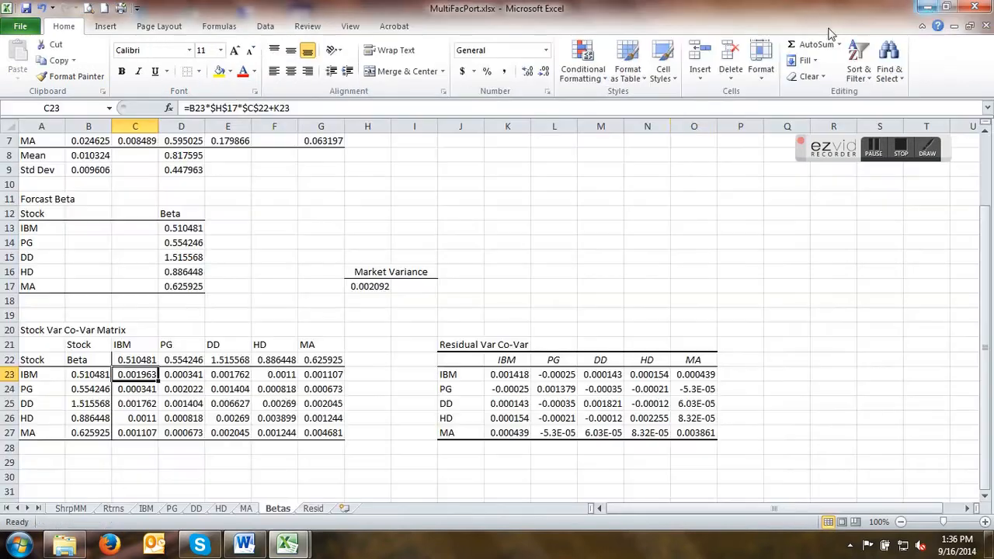
Change the IBM variance formula in C23 to =$B$23*$H$17*C22+K23 and fill it across the IBM row to G23.
{"action": "double_click", "coordinate": [141, 376]}
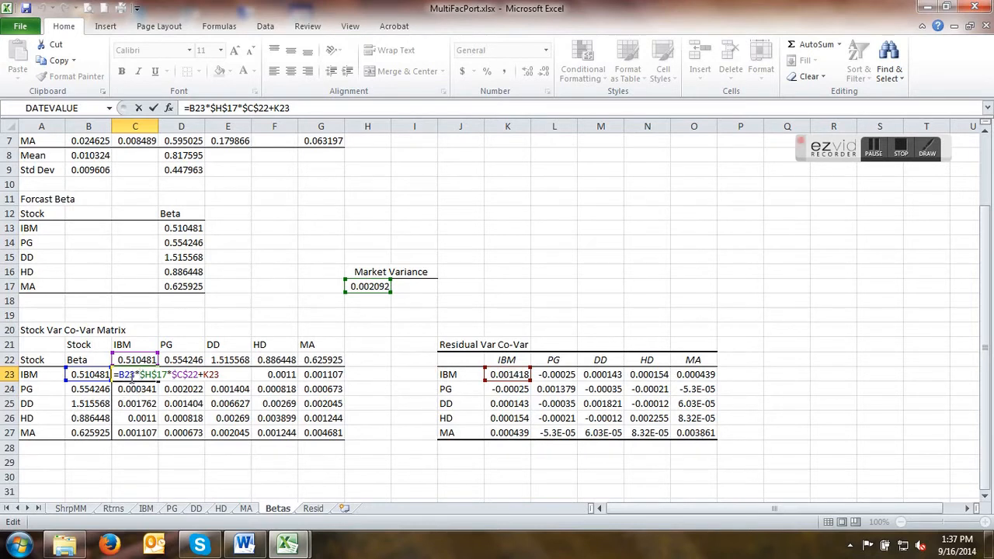
{"action": "double_click", "coordinate": [127, 375]}
{"action": "key", "text": "F4"}
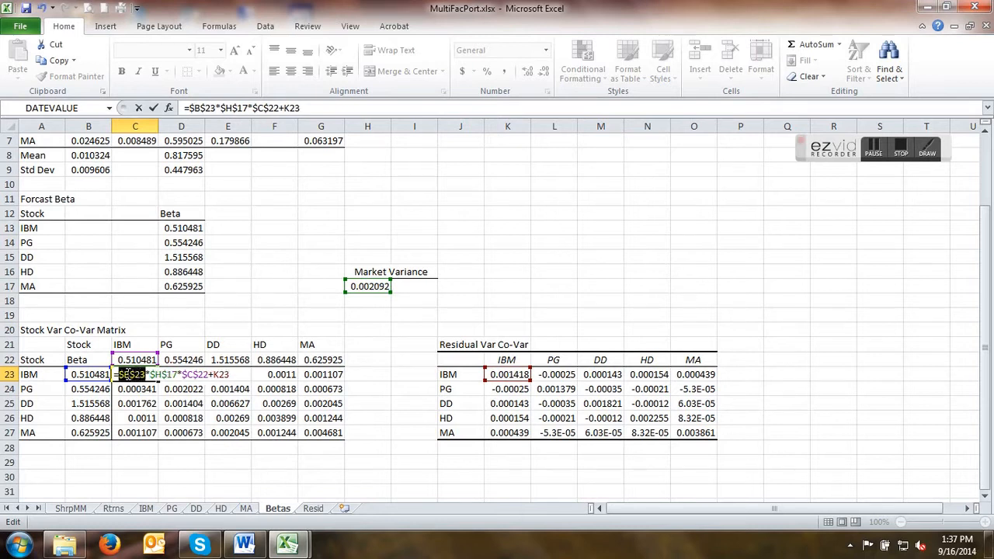
{"action": "left_click", "coordinate": [194, 375]}
{"action": "double_click", "coordinate": [195, 375]}
{"action": "key", "text": "F4"}
{"action": "key", "text": "F4"}
{"action": "key", "text": "F4"}
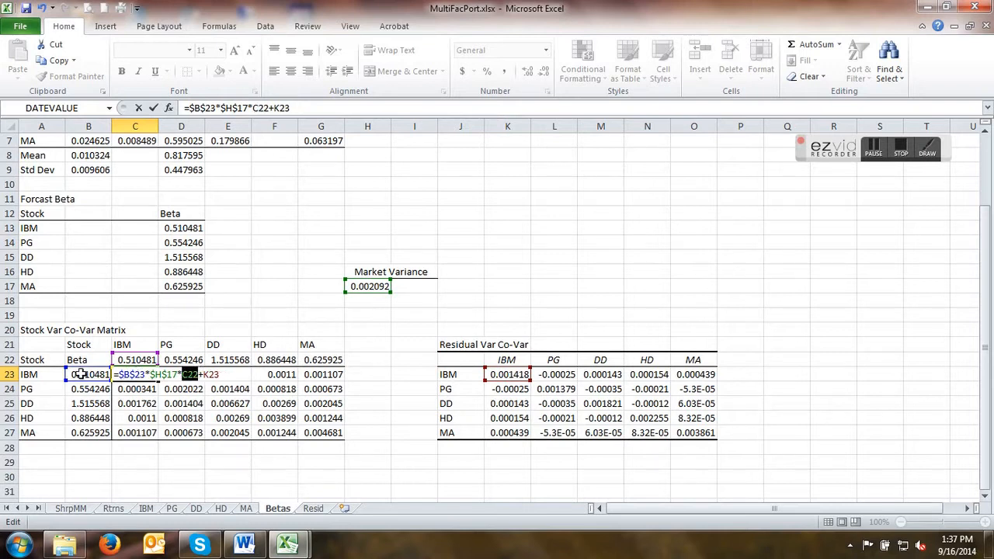
{"action": "key", "text": "Return"}
{"action": "left_click", "coordinate": [152, 376]}
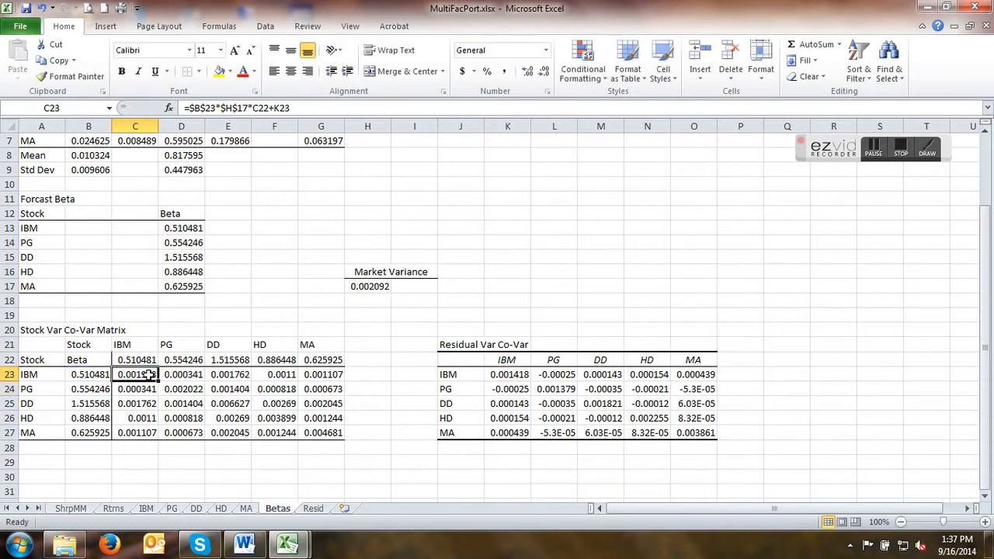
{"action": "left_click_drag", "start_coordinate": [158, 381], "coordinate": [331, 395]}
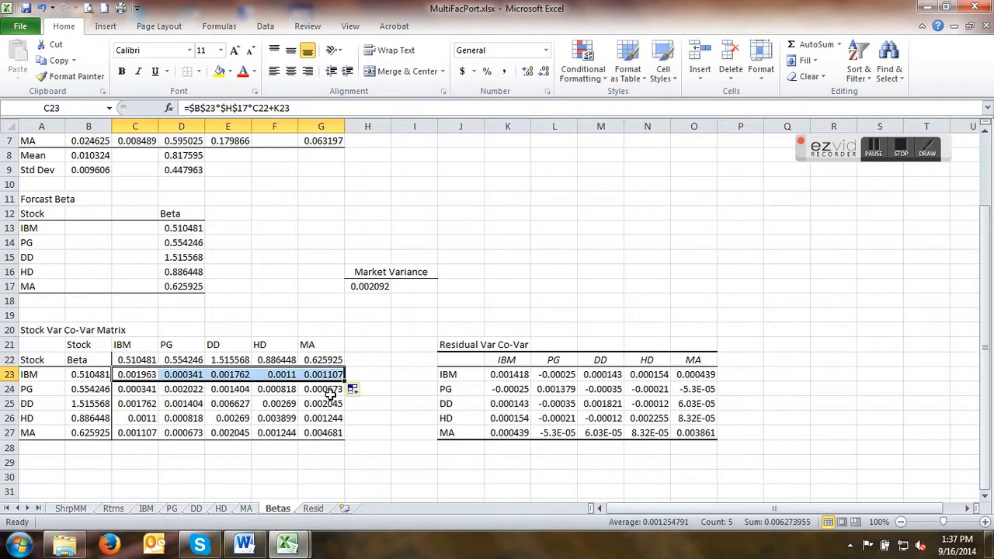
Change the formula in C23 to =B23*$H$17*$C$22+K23, making the row beta relative and the column beta absolute.
{"action": "double_click", "coordinate": [140, 375]}
{"action": "double_click", "coordinate": [135, 374]}
{"action": "key", "text": "F4"}
{"action": "key", "text": "F4"}
{"action": "key", "text": "F4"}
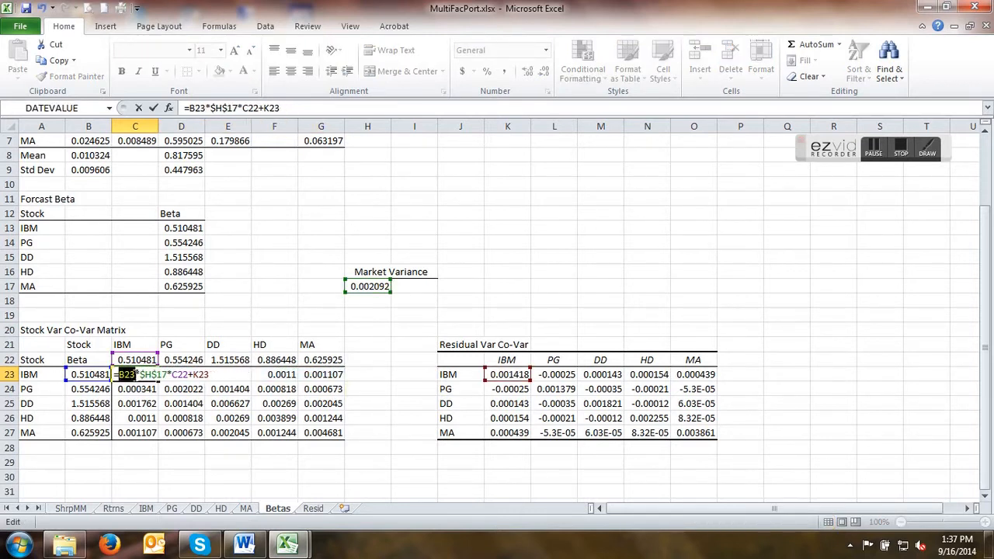
{"action": "left_click", "coordinate": [184, 374]}
{"action": "key", "text": "F4"}
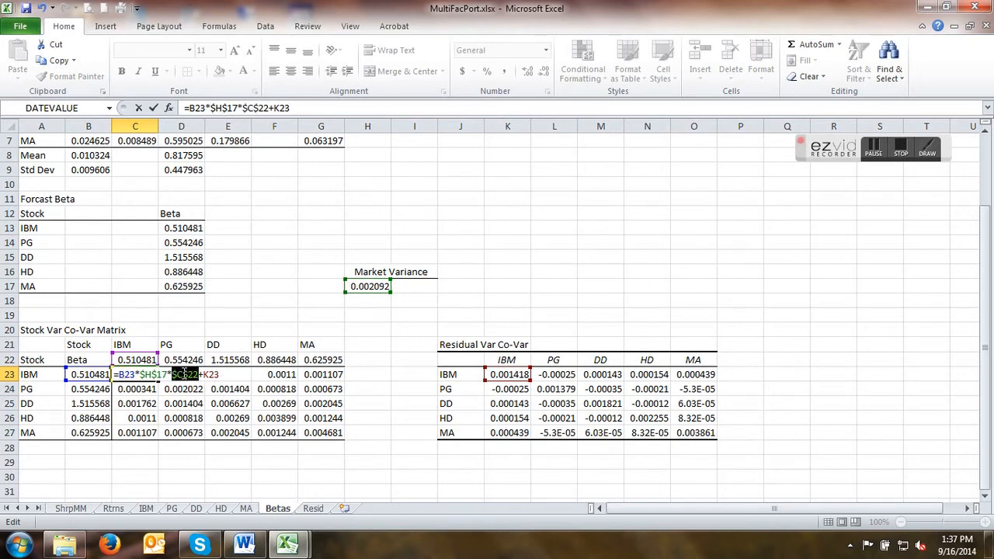
{"action": "key", "text": "Tab"}
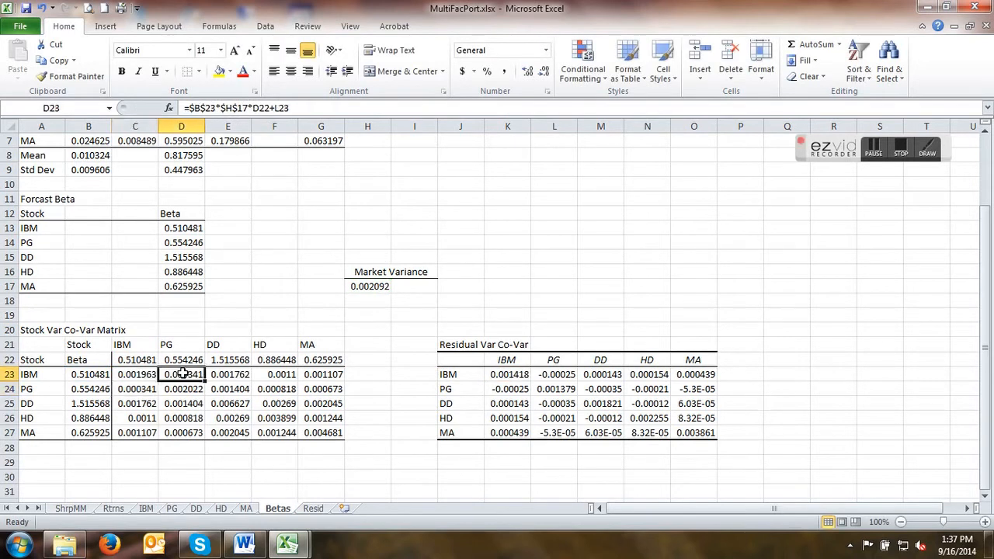
Change the PG column formula in D23 to =B23*$H$17*$D$22+L23.
{"action": "double_click", "coordinate": [180, 374]}
{"action": "key", "text": "F4"}
{"action": "key", "text": "F4"}
{"action": "key", "text": "F4"}
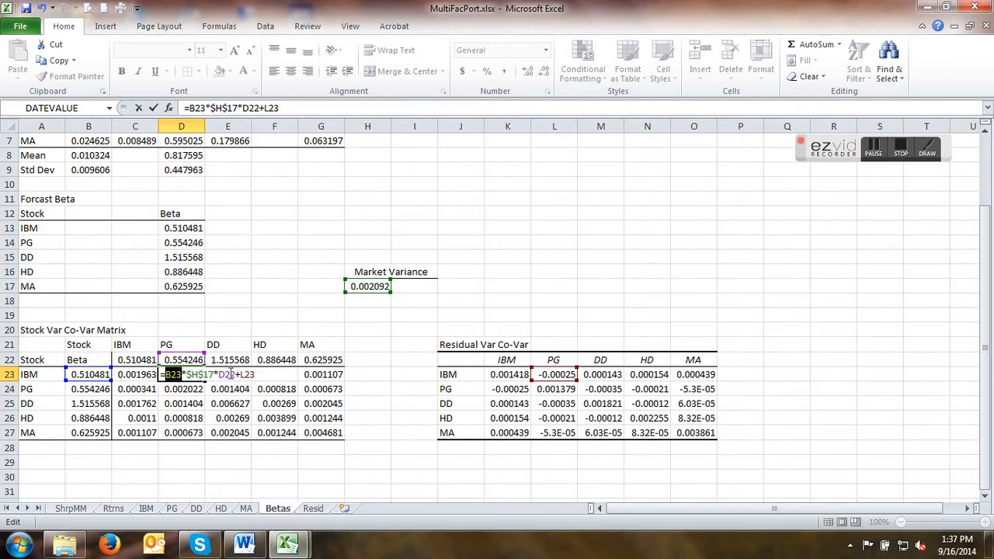
{"action": "left_click", "coordinate": [231, 374]}
{"action": "key", "text": "F4"}
{"action": "key", "text": "Return"}
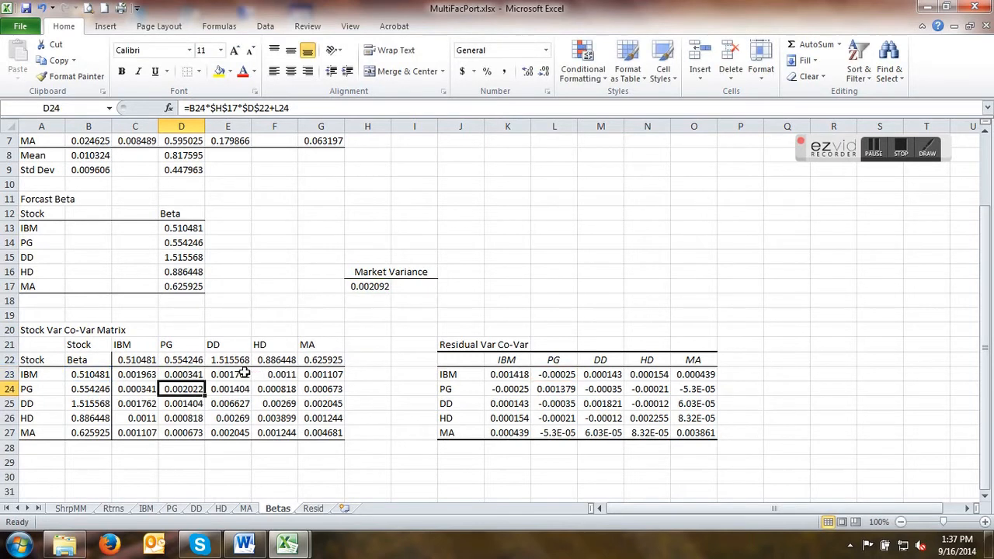
Change the DD column formula in E23 to =B23*$H$17*$E$22+M23.
{"action": "left_click", "coordinate": [240, 375]}
{"action": "double_click", "coordinate": [241, 375]}
{"action": "key", "text": "F4"}
{"action": "key", "text": "F4"}
{"action": "key", "text": "F4"}
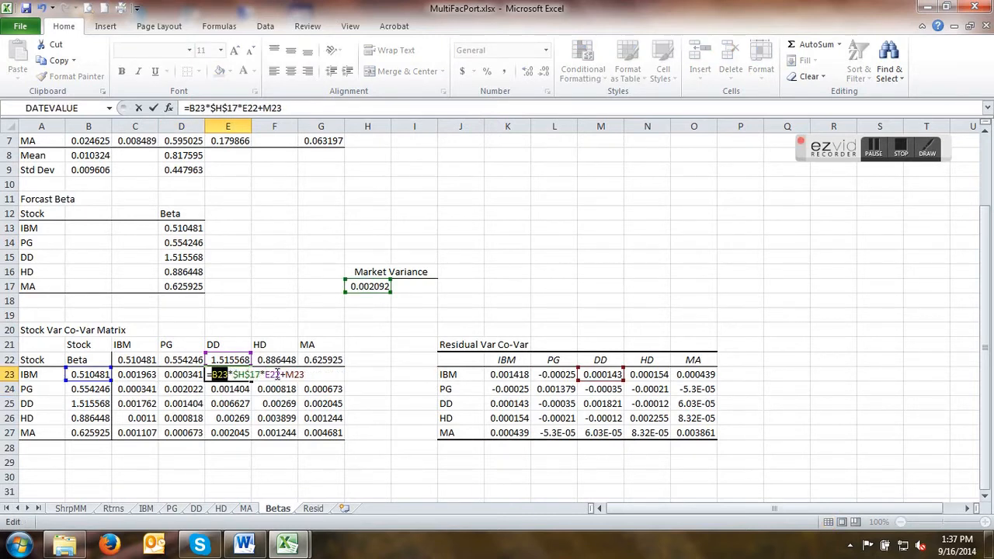
{"action": "left_click", "coordinate": [277, 374]}
{"action": "key", "text": "F4"}
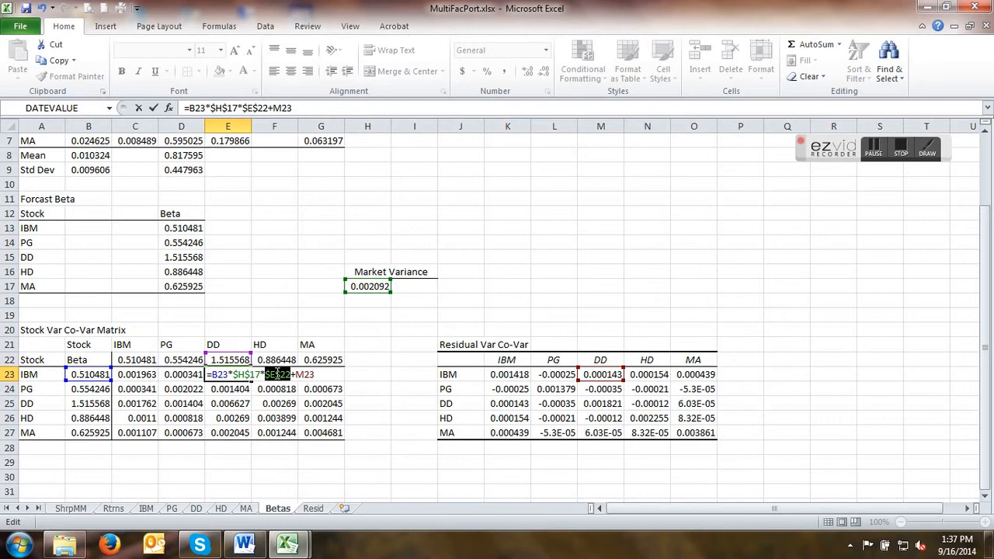
{"action": "key", "text": "Return"}
Change the HD column formula in F23 to =B23*$H$17*$F$22+N23.
{"action": "left_click", "coordinate": [277, 375]}
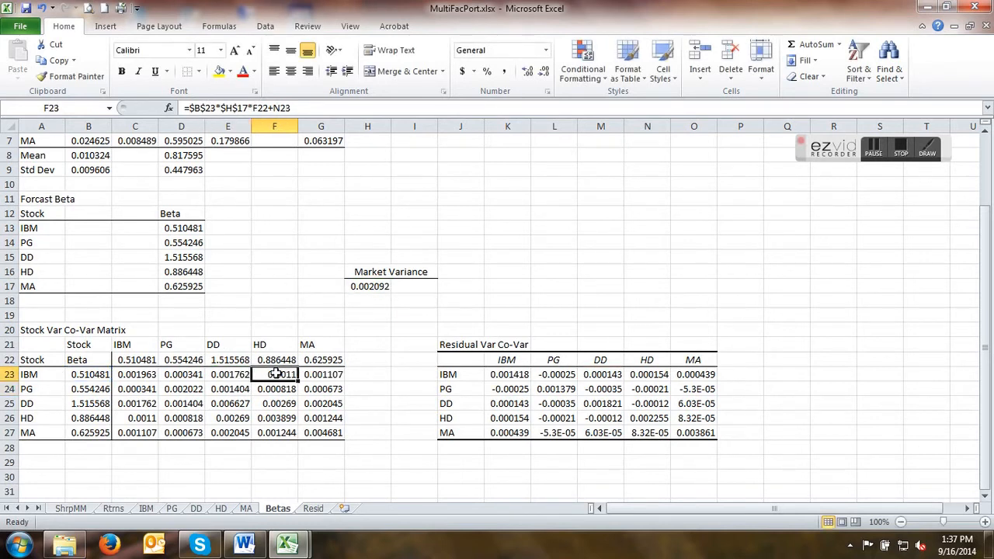
{"action": "double_click", "coordinate": [276, 374]}
{"action": "key", "text": "F4"}
{"action": "key", "text": "F4"}
{"action": "key", "text": "F4"}
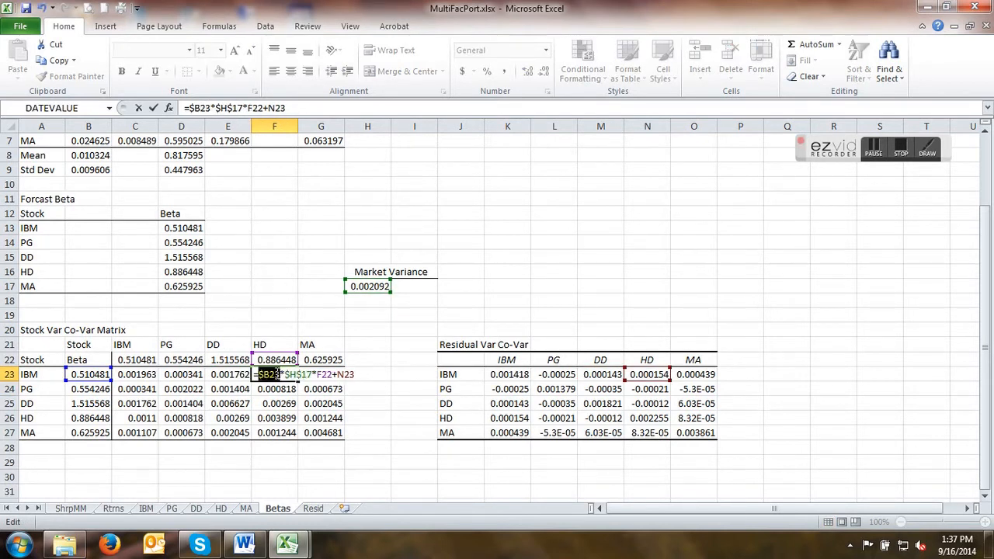
{"action": "left_click", "coordinate": [318, 374]}
{"action": "key", "text": "F4"}
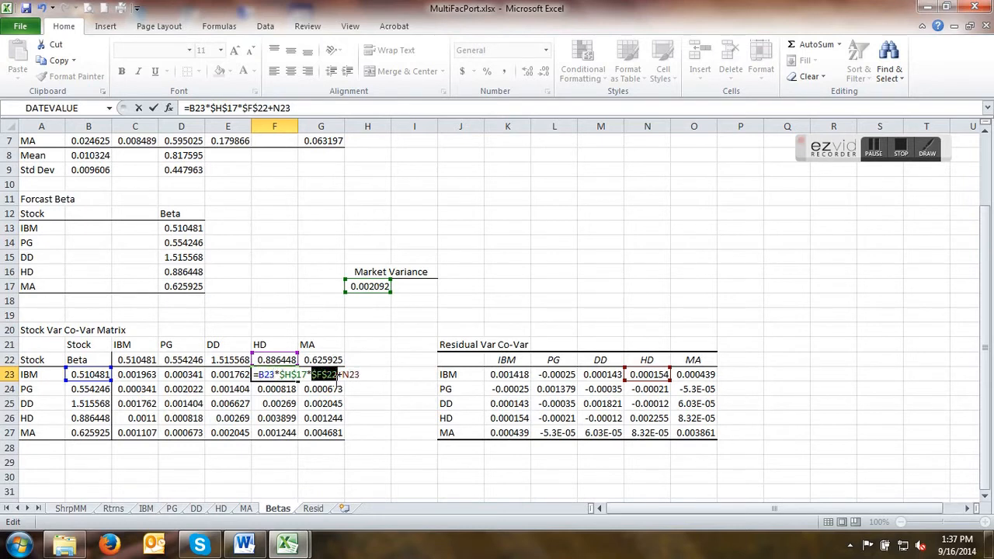
{"action": "key", "text": "Return"}
Change the MA column formula in G23 to =B23*$H$17*$G$22+O23.
{"action": "double_click", "coordinate": [327, 374]}
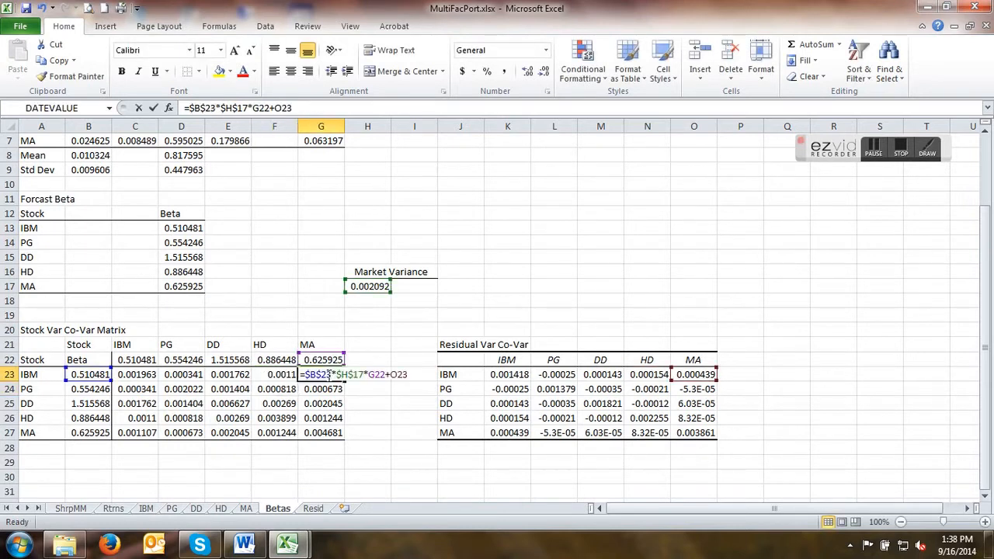
{"action": "key", "text": "F4"}
{"action": "key", "text": "F4"}
{"action": "key", "text": "F4"}
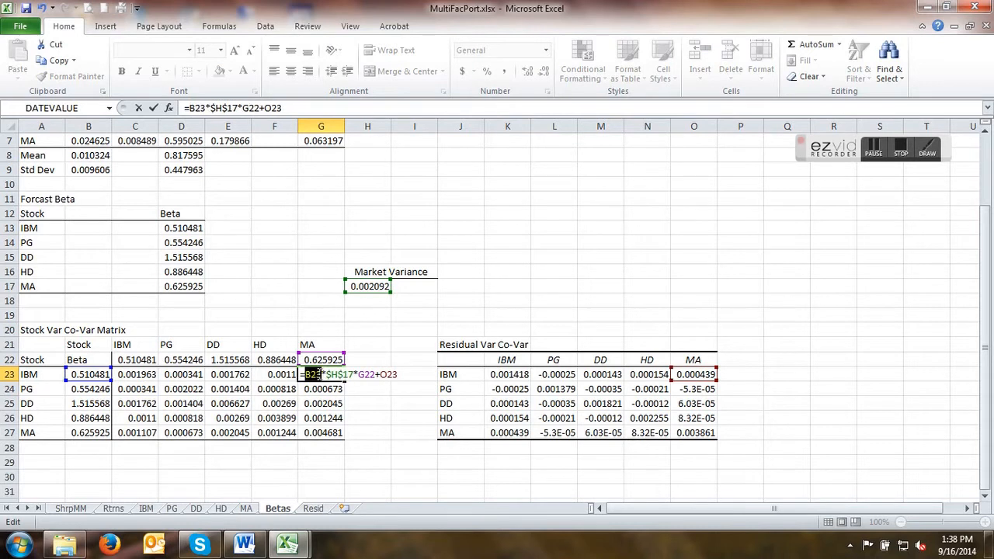
{"action": "left_click", "coordinate": [364, 375]}
{"action": "key", "text": "F4"}
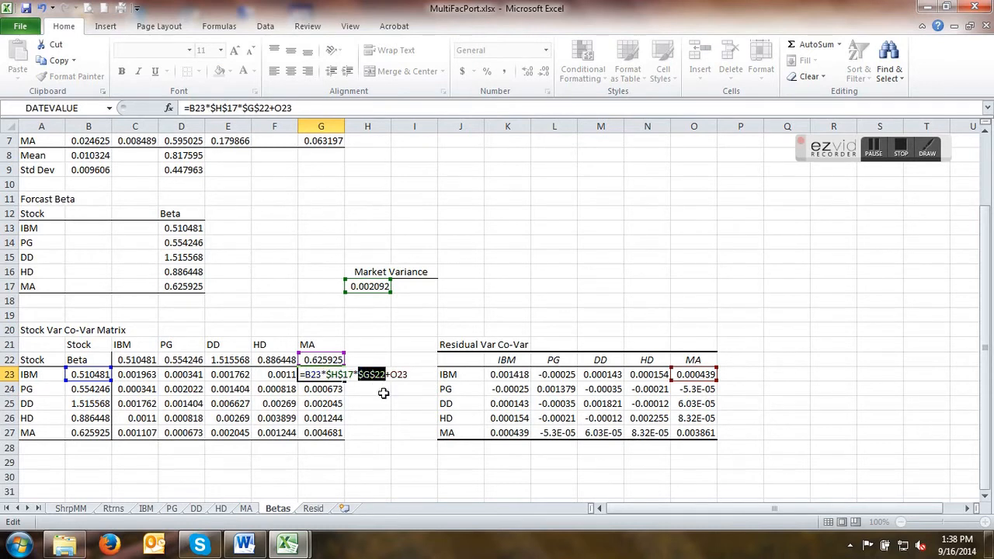
{"action": "key", "text": "Return"}
Fill the row 23 formulas down through row 27 of the Stock Var Co-Var Matrix and add a bottom border to C27:G27.
{"action": "left_click_drag", "start_coordinate": [141, 374], "coordinate": [344, 439]}
{"action": "left_click", "coordinate": [230, 485]}
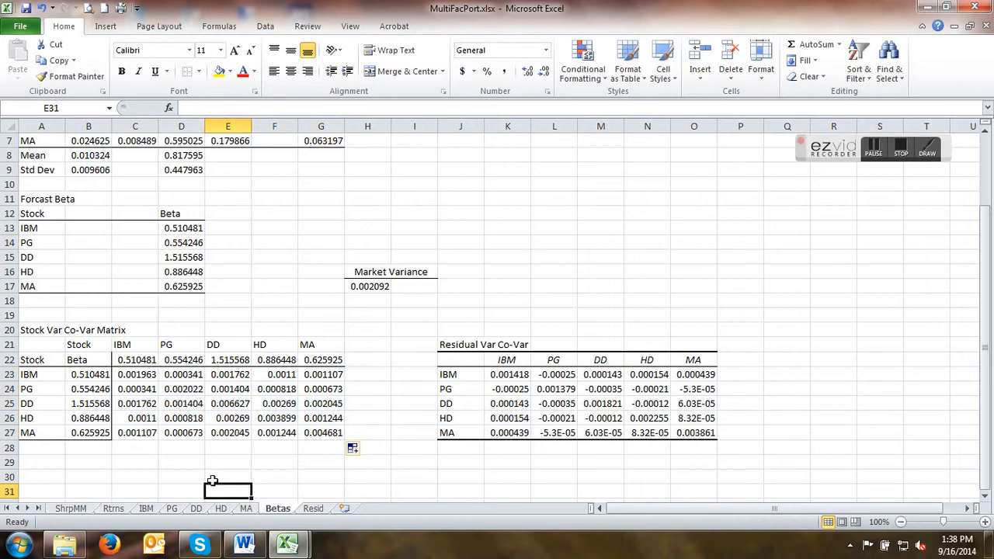
{"action": "left_click_drag", "start_coordinate": [137, 434], "coordinate": [321, 432]}
{"action": "left_click", "coordinate": [199, 71]}
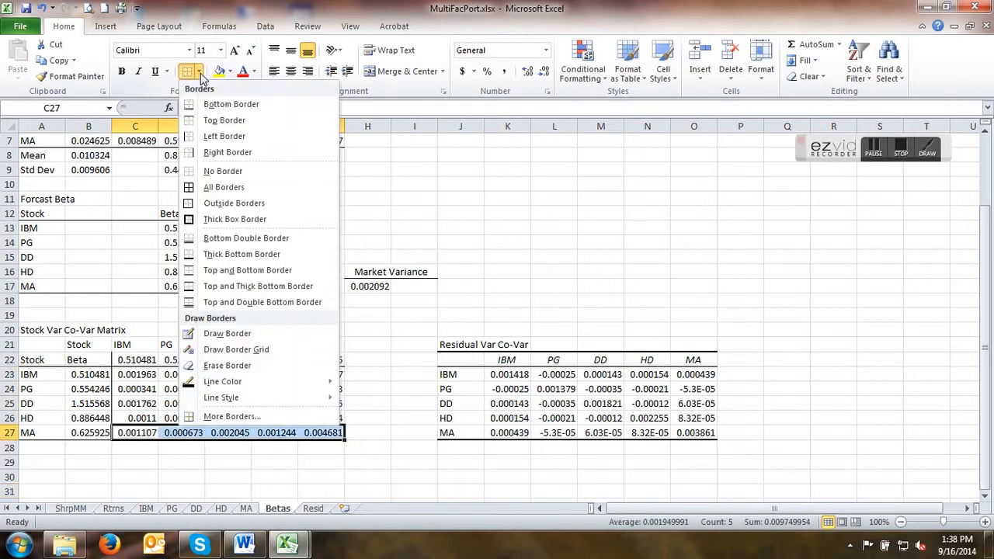
{"action": "left_click", "coordinate": [206, 104]}
{"action": "left_click", "coordinate": [397, 448]}
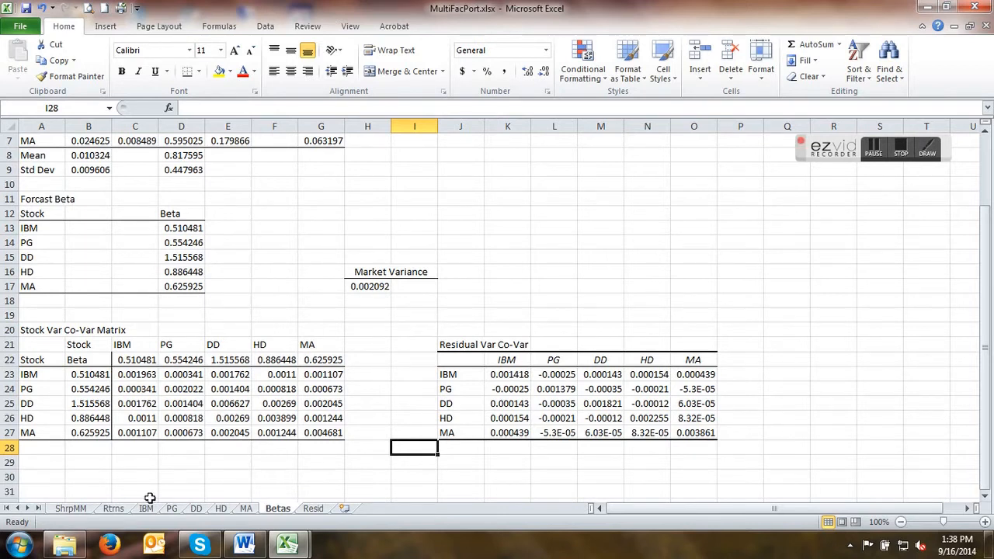
On the ShrpMM sheet, link IBM's beta in B4 to the forecast beta with =Betas!D13.
{"action": "left_click", "coordinate": [84, 509]}
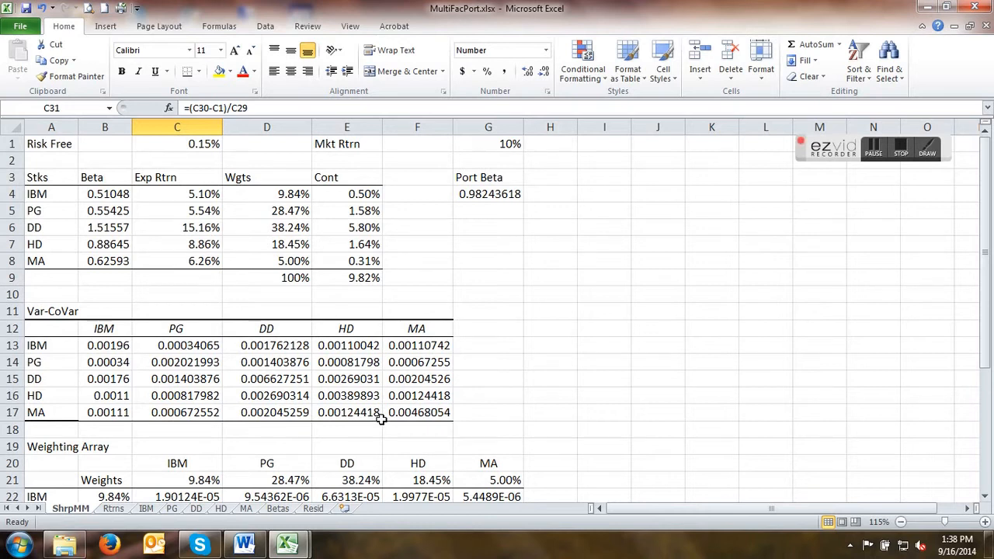
{"action": "scroll", "coordinate": [186, 248], "scroll_direction": "down", "scroll_amount": 2}
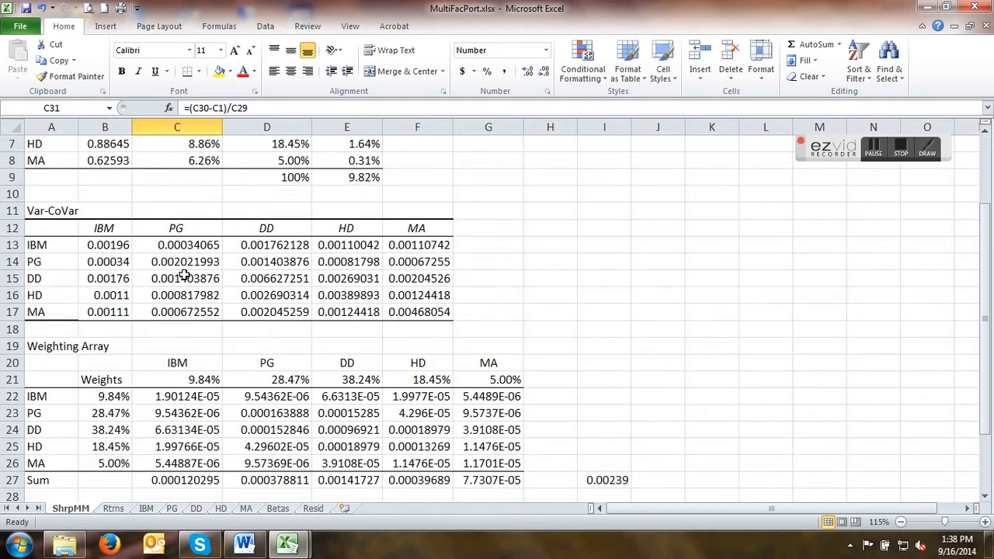
{"action": "scroll", "coordinate": [184, 276], "scroll_direction": "down", "scroll_amount": 3}
{"action": "scroll", "coordinate": [350, 432], "scroll_direction": "up", "scroll_amount": 4}
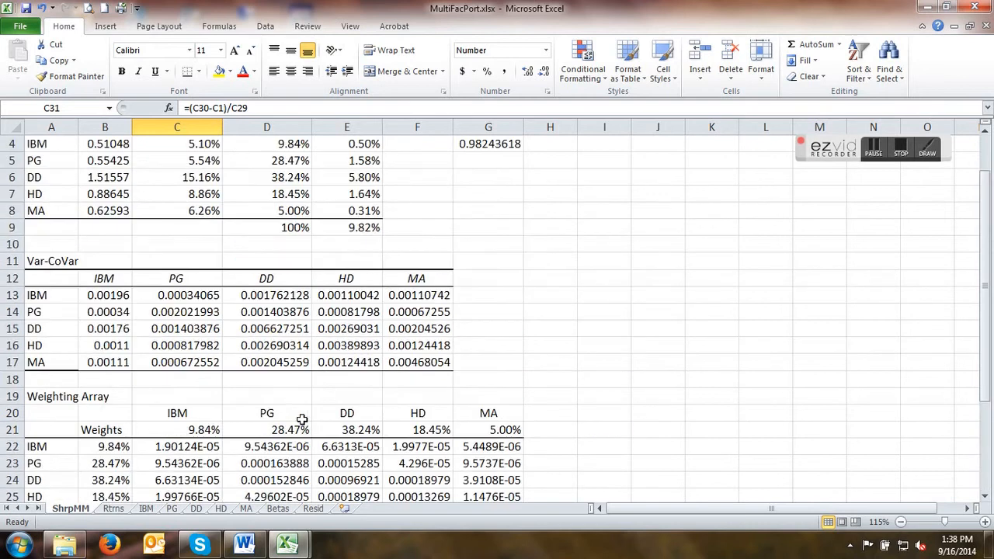
{"action": "scroll", "coordinate": [267, 221], "scroll_direction": "up", "scroll_amount": 1}
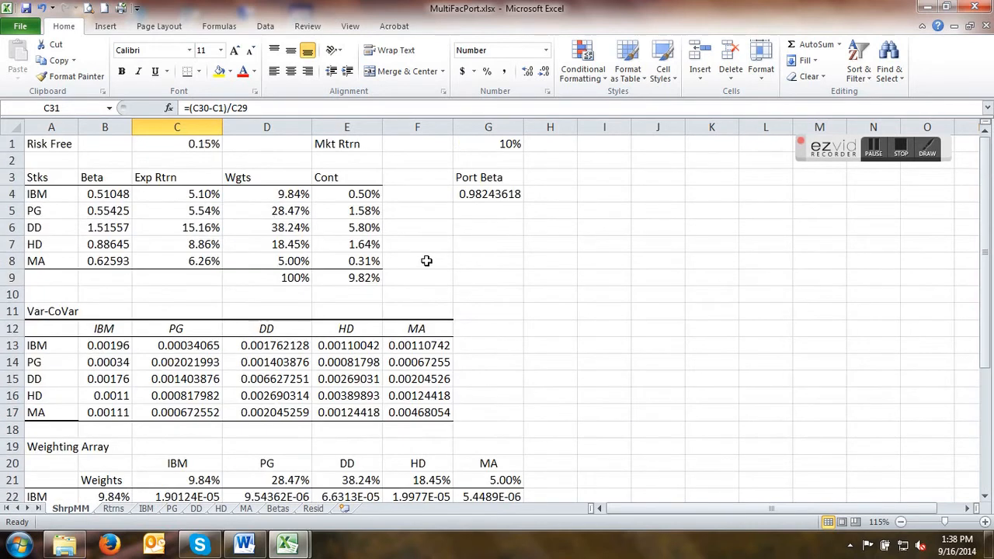
{"action": "double_click", "coordinate": [109, 194]}
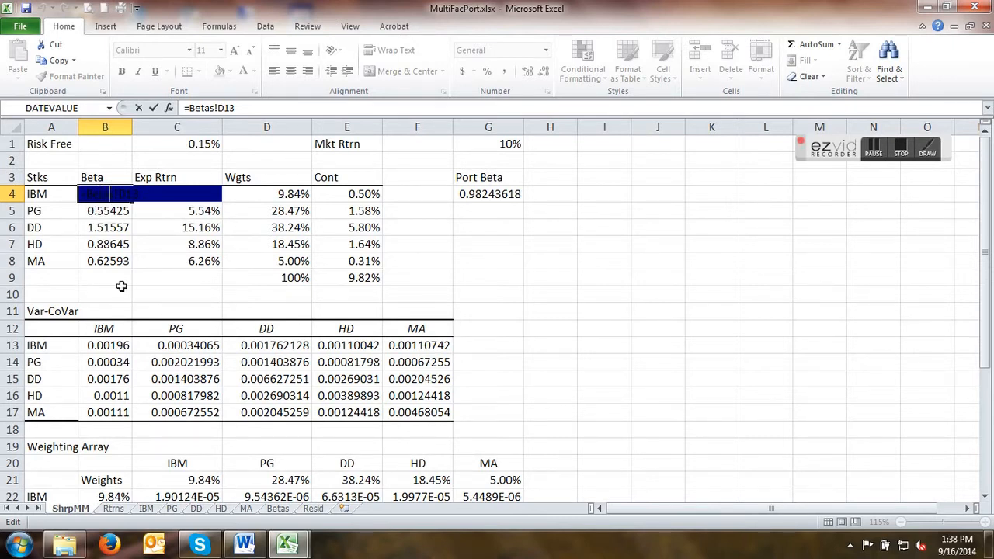
{"action": "left_click", "coordinate": [106, 195]}
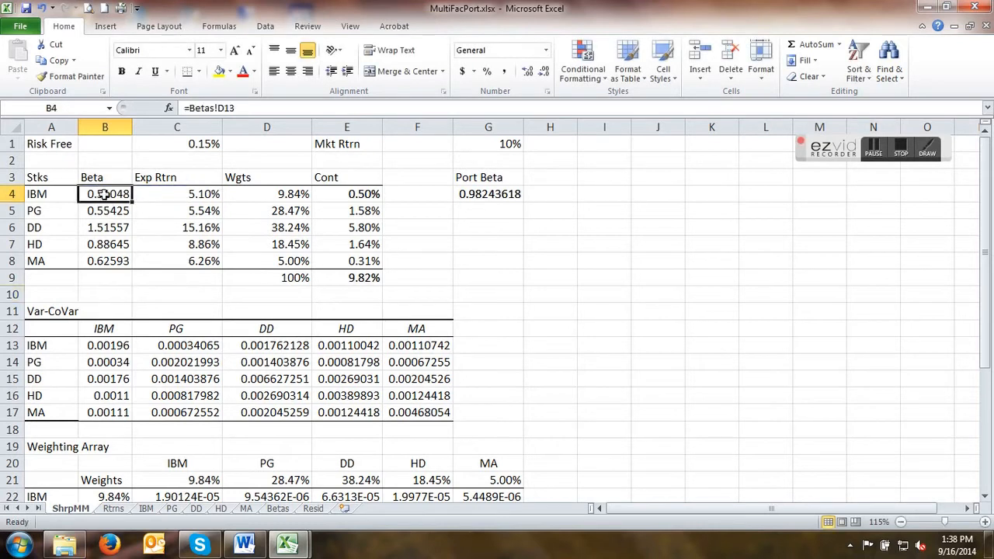
{"action": "left_click_drag", "start_coordinate": [105, 195], "coordinate": [159, 195]}
{"action": "type", "text": "="}
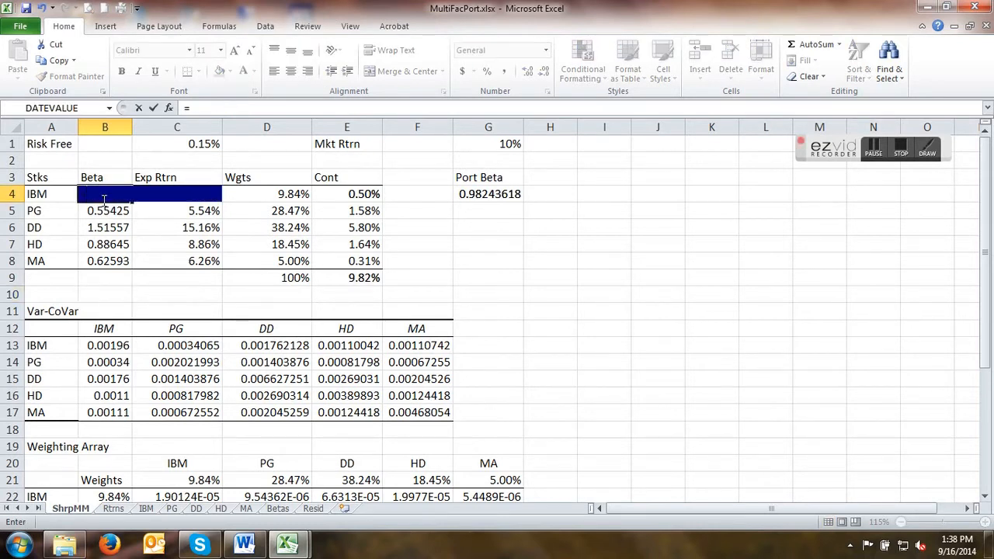
{"action": "left_click", "coordinate": [278, 509]}
{"action": "left_click", "coordinate": [186, 228]}
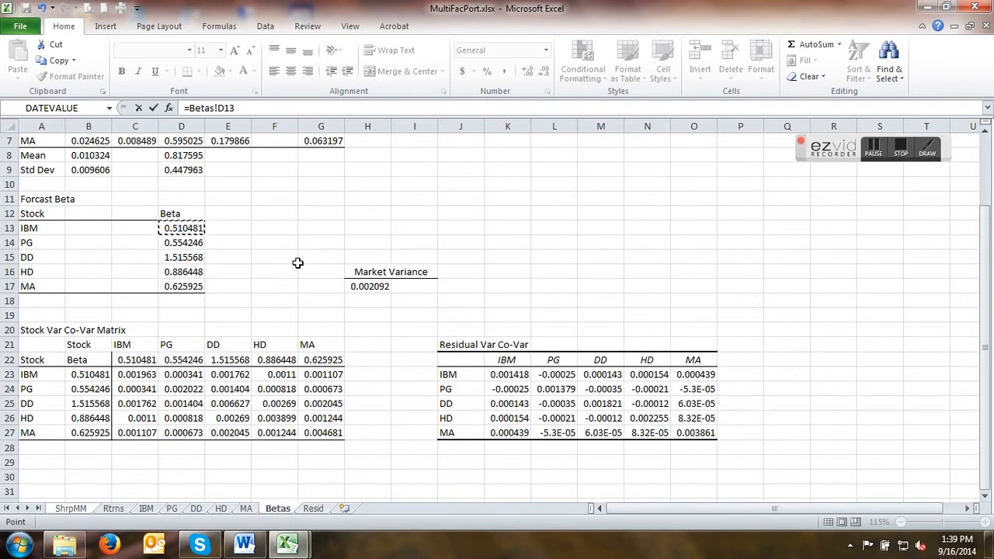
{"action": "key", "text": "Return"}
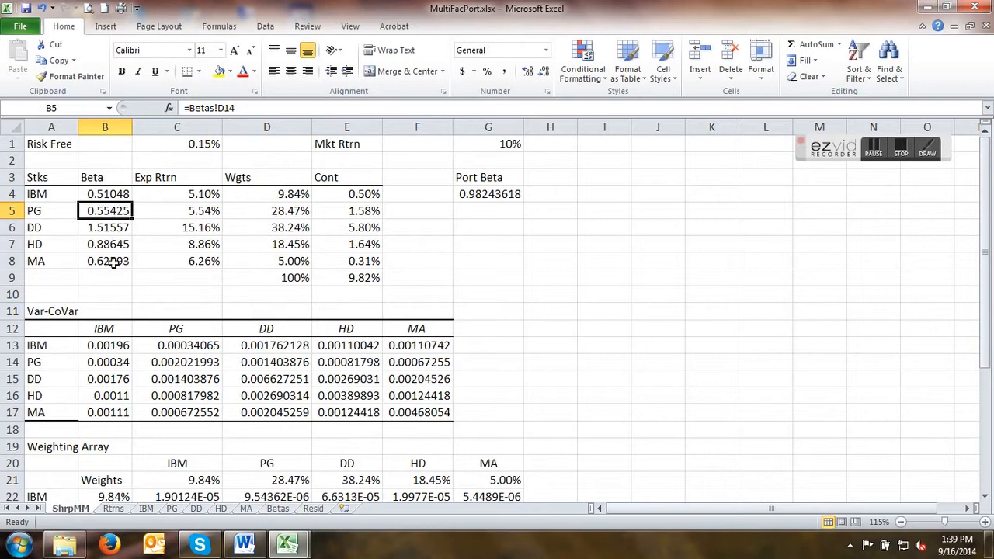
Examine the individual stock alphas in the Regression Results table on the Betas sheet.
{"action": "left_click", "coordinate": [185, 195]}
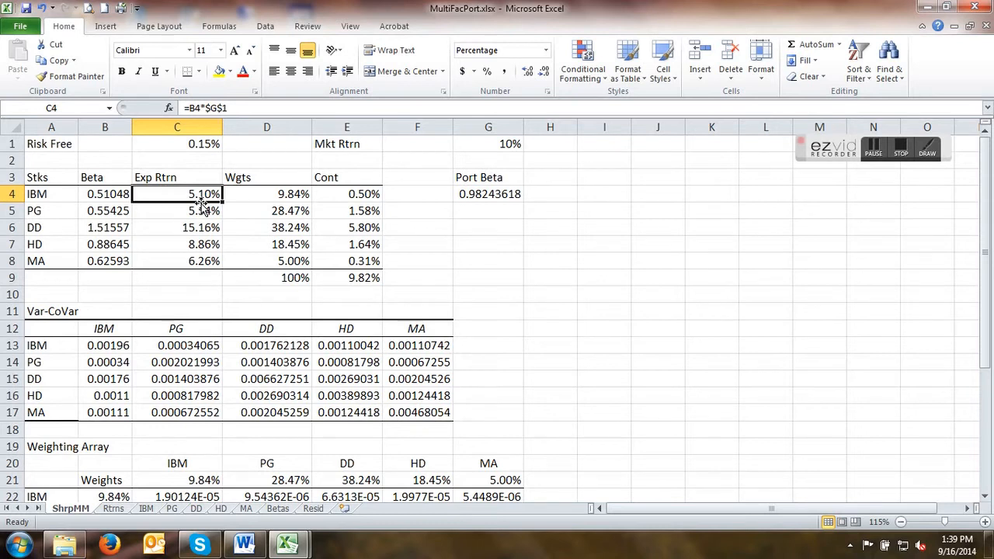
{"action": "left_click", "coordinate": [284, 513]}
{"action": "scroll", "coordinate": [119, 284], "scroll_direction": "up", "scroll_amount": 2}
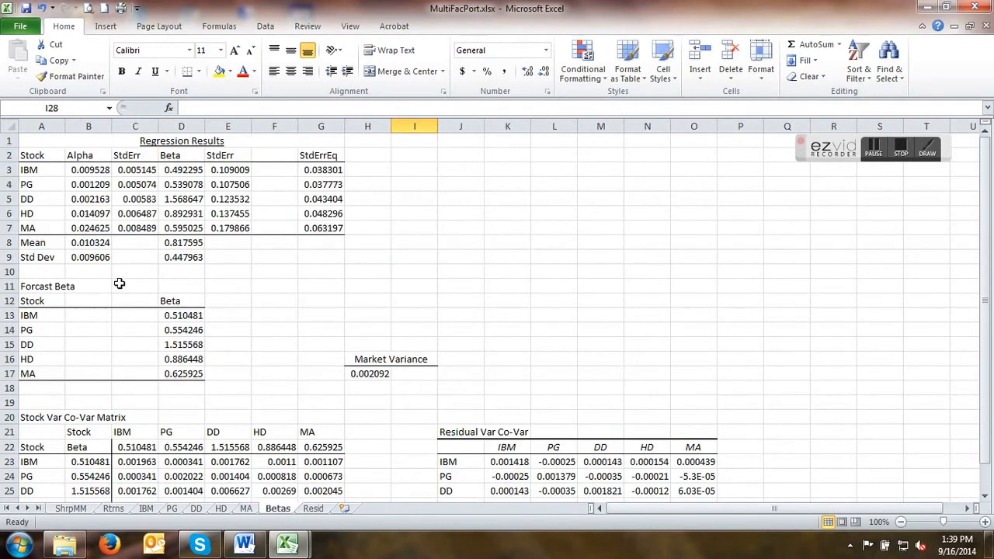
{"action": "left_click", "coordinate": [102, 169]}
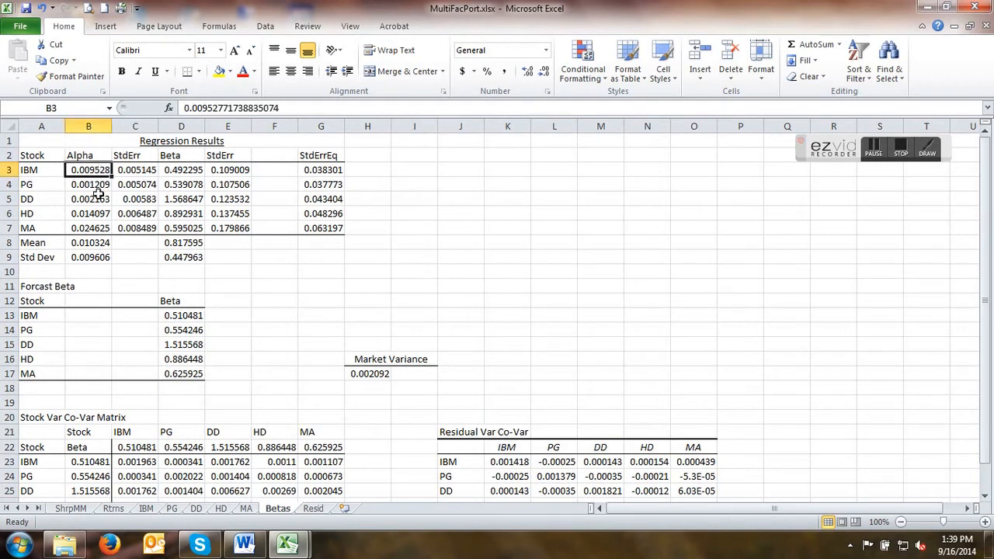
{"action": "left_click", "coordinate": [91, 183]}
{"action": "left_click", "coordinate": [96, 213]}
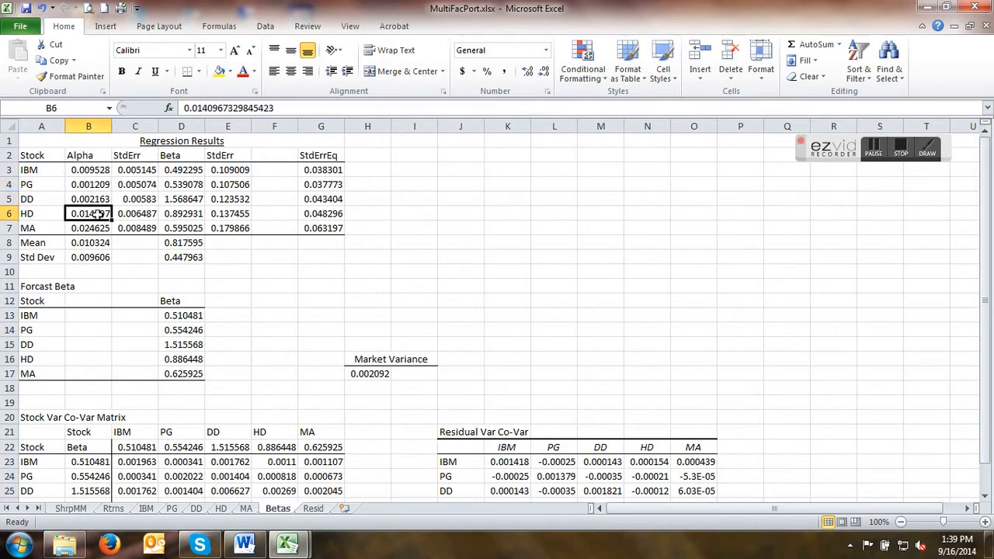
{"action": "left_click", "coordinate": [99, 227]}
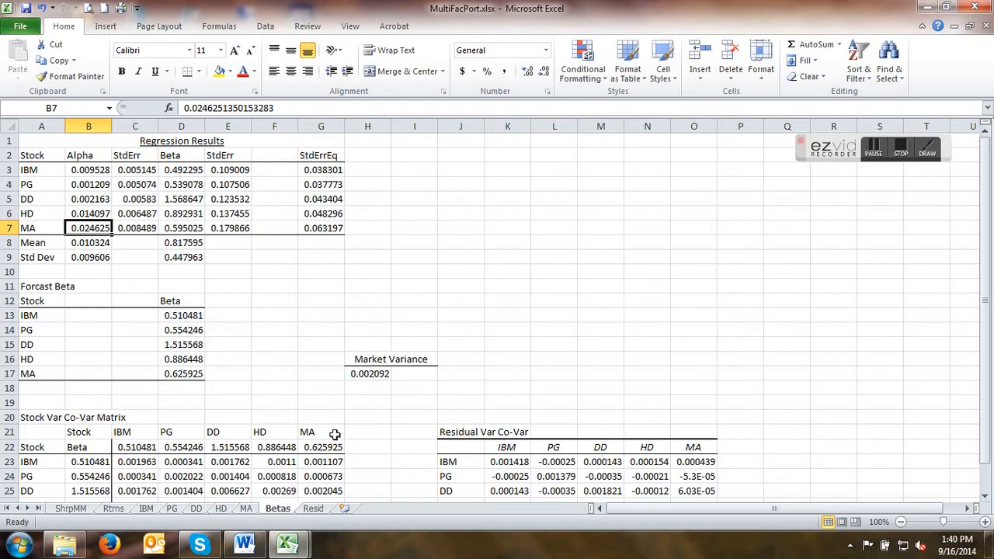
Inspect the IBM expected return formula in C4 on the ShrpMM sheet, comparing it with the Betas sheet.
{"action": "left_click", "coordinate": [68, 510]}
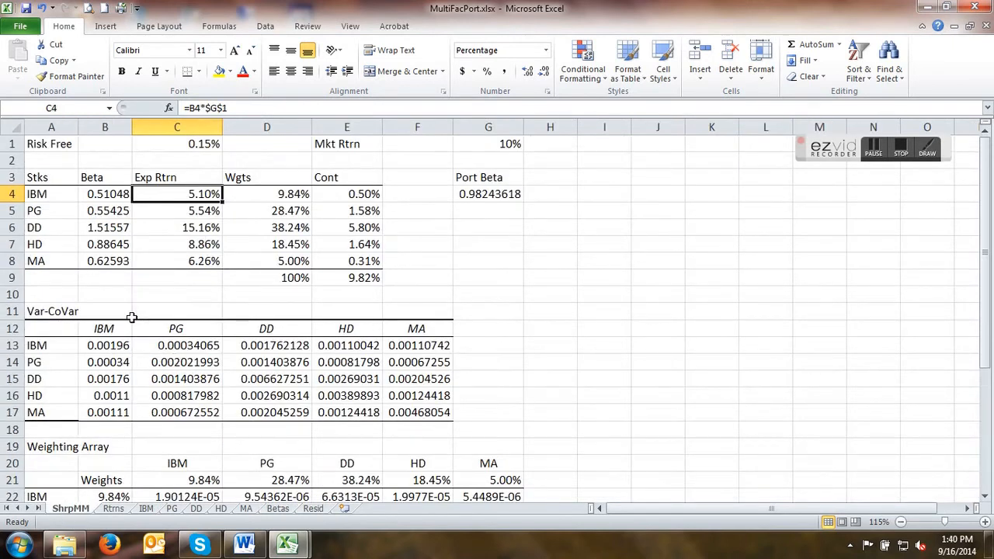
{"action": "double_click", "coordinate": [194, 195]}
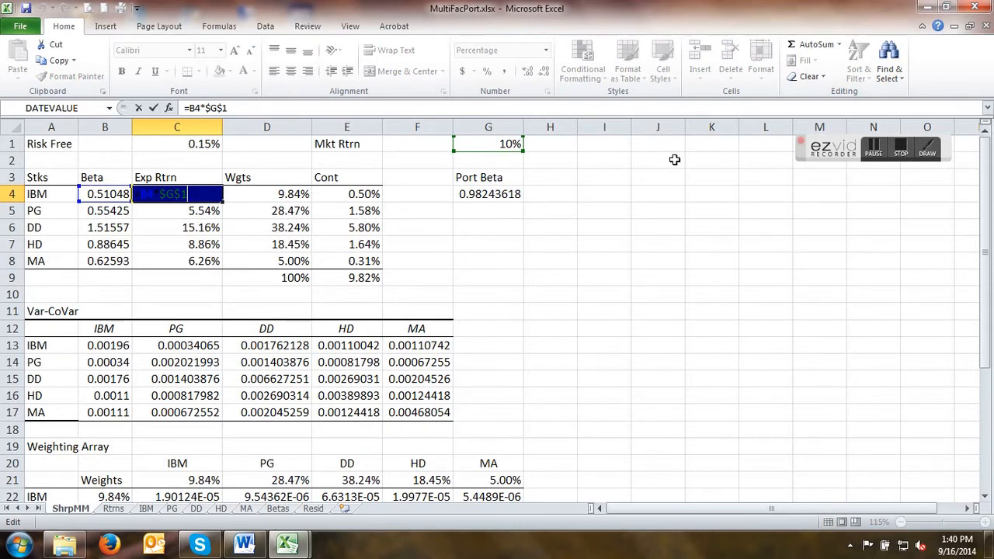
{"action": "key", "text": "Return"}
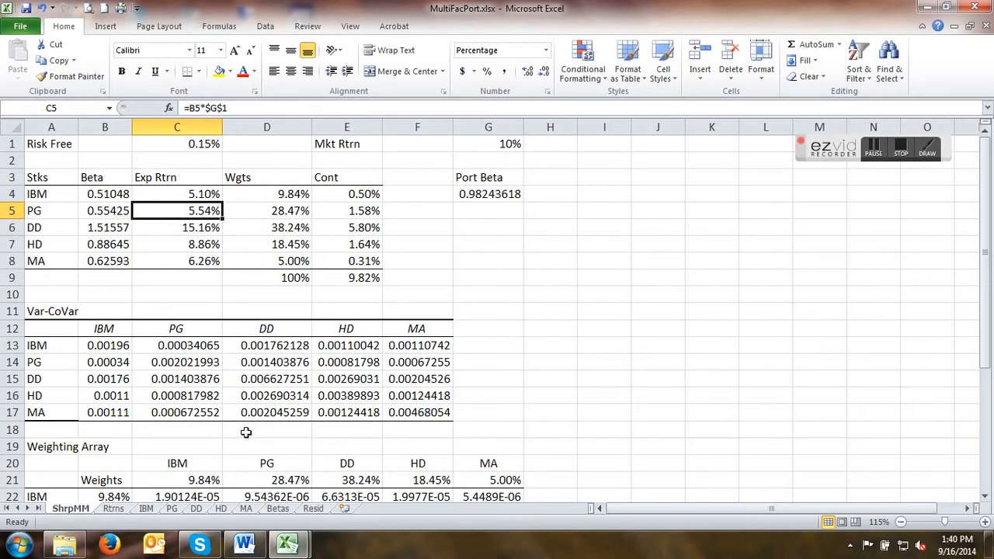
{"action": "left_click", "coordinate": [276, 510]}
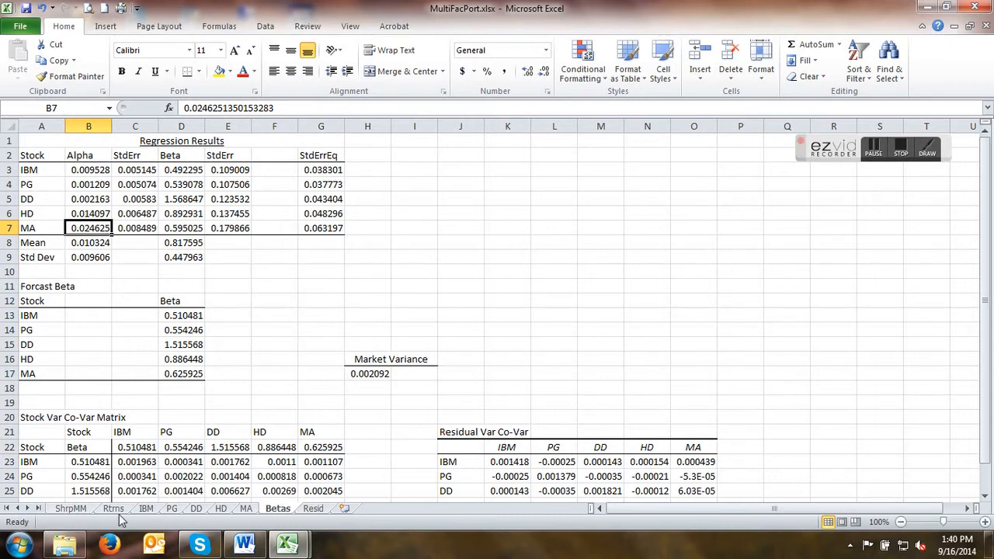
{"action": "left_click", "coordinate": [83, 508]}
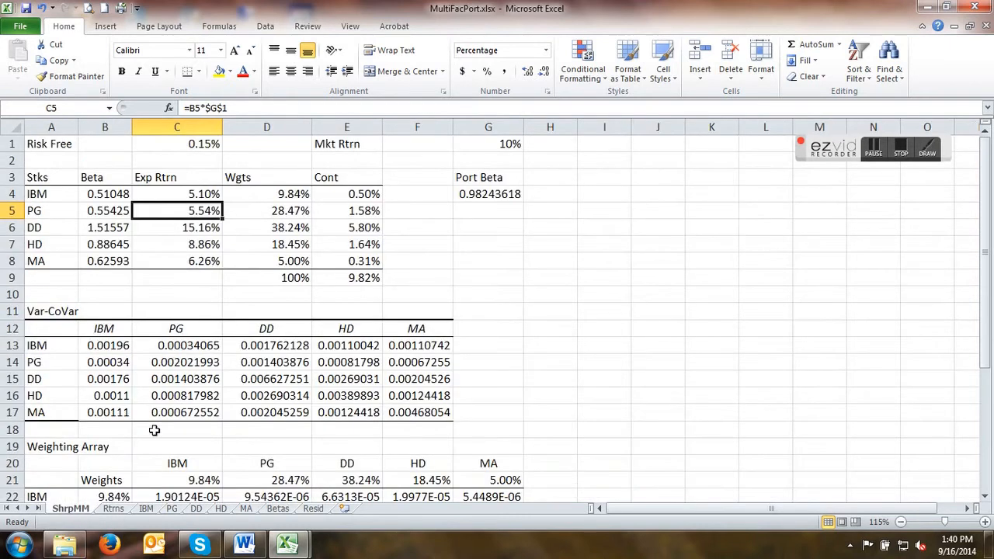
{"action": "double_click", "coordinate": [203, 195]}
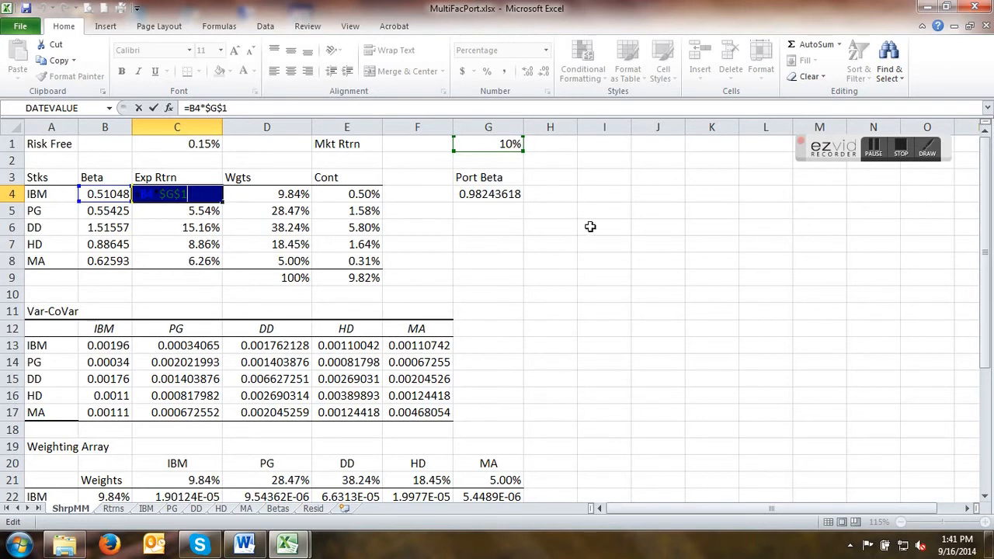
{"action": "key", "text": "Return"}
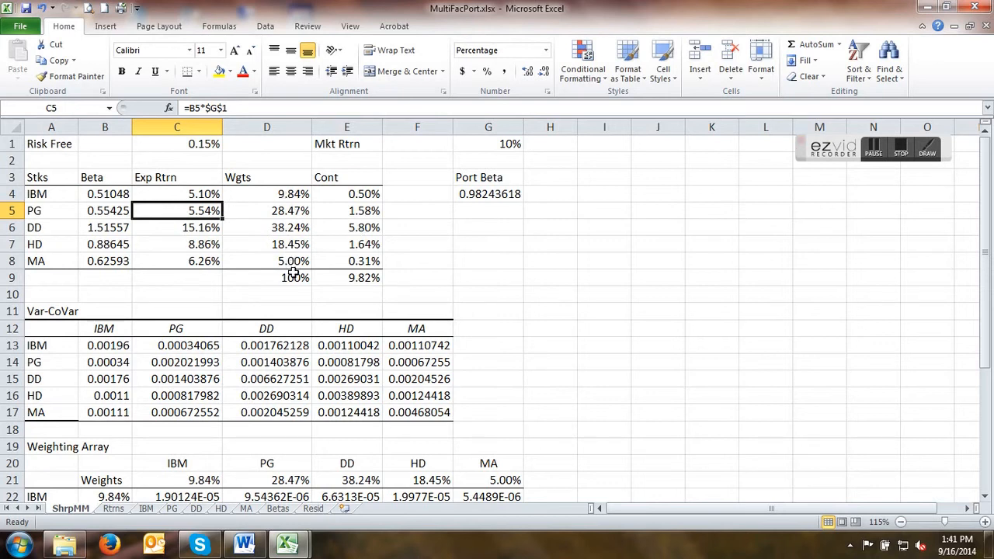
Set the portfolio weights on ShrpMM to 5% for IBM and 30% each for PG, DD and HD.
{"action": "left_click", "coordinate": [291, 197]}
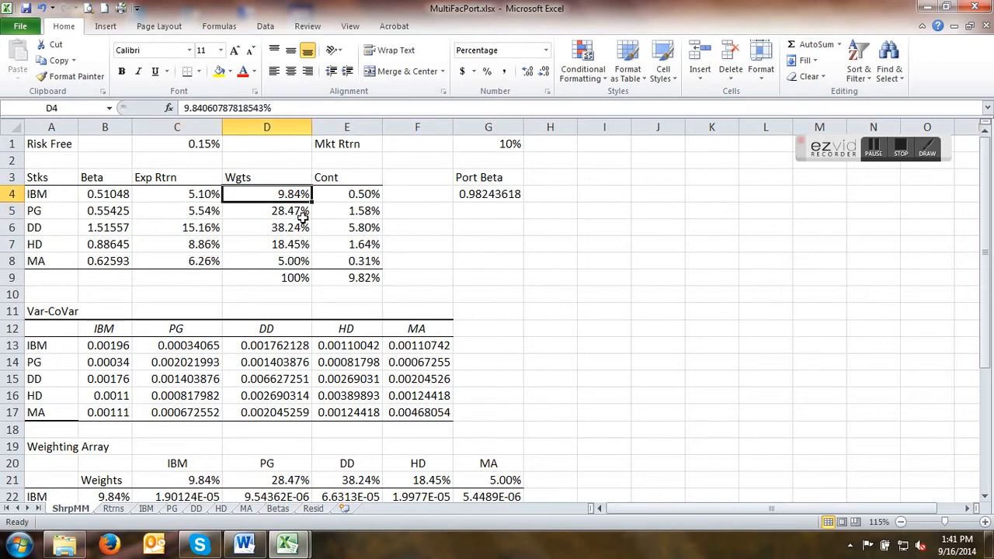
{"action": "type", "text": "5%"}
{"action": "key", "text": "Return"}
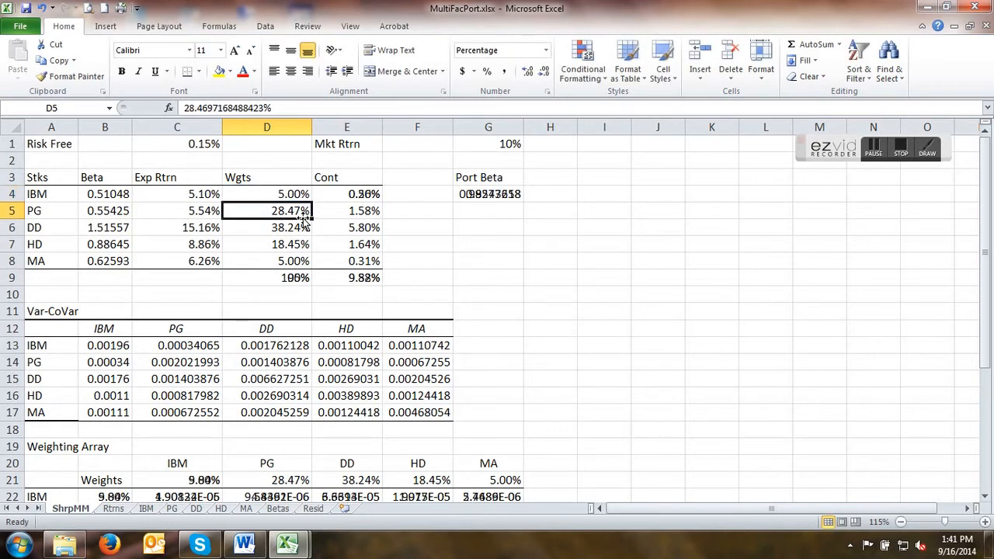
{"action": "type", "text": "30%"}
{"action": "key", "text": "Return"}
{"action": "type", "text": "30%"}
{"action": "key", "text": "Return"}
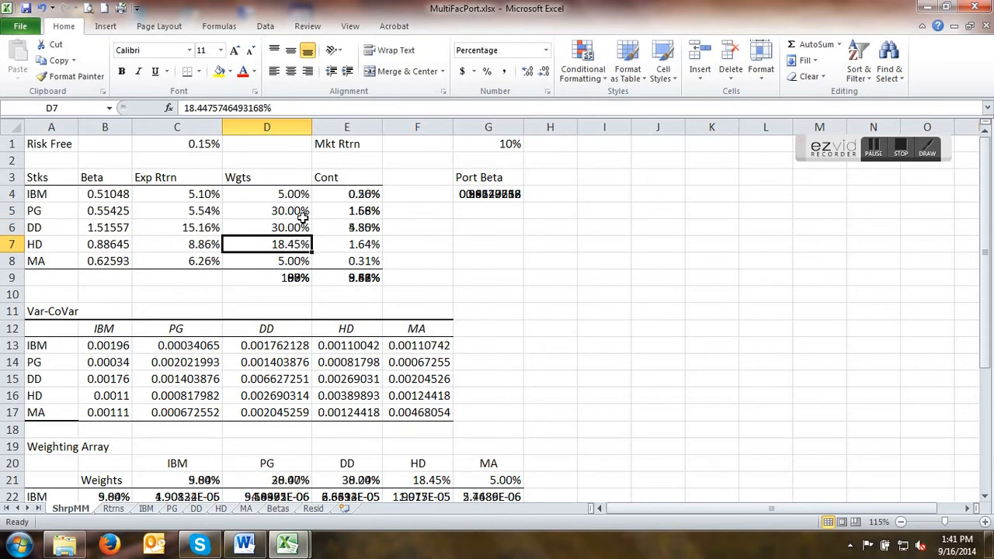
{"action": "type", "text": "30%"}
{"action": "key", "text": "Return"}
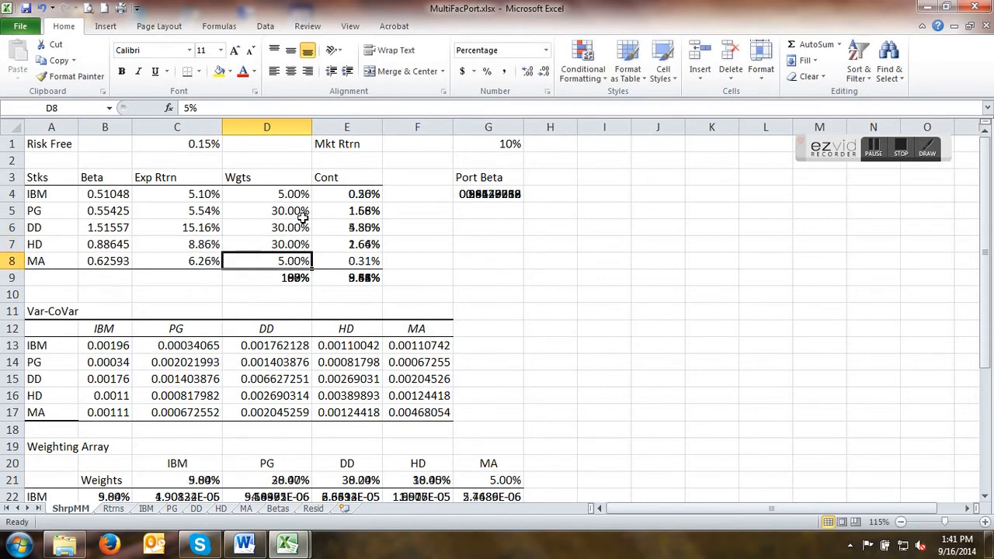
Link the IBM variance in B13 of the Var-CoVar table to the stock matrix with =Betas!C23.
{"action": "scroll", "coordinate": [341, 321], "scroll_direction": "down", "scroll_amount": 6}
{"action": "scroll", "coordinate": [341, 321], "scroll_direction": "down", "scroll_amount": 5}
{"action": "scroll", "coordinate": [341, 321], "scroll_direction": "up", "scroll_amount": 11}
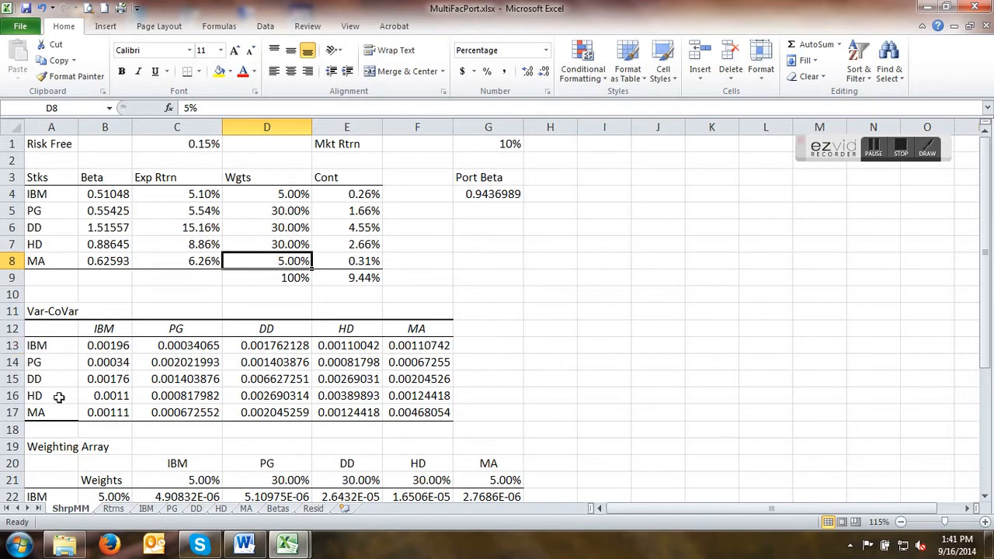
{"action": "left_click", "coordinate": [115, 349]}
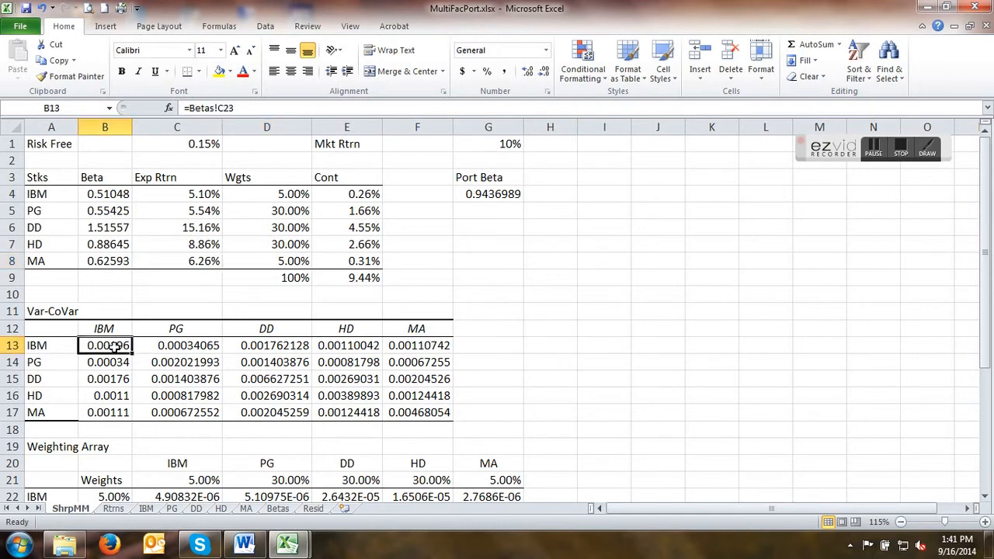
{"action": "key", "text": "shift+Right"}
{"action": "type", "text": "="}
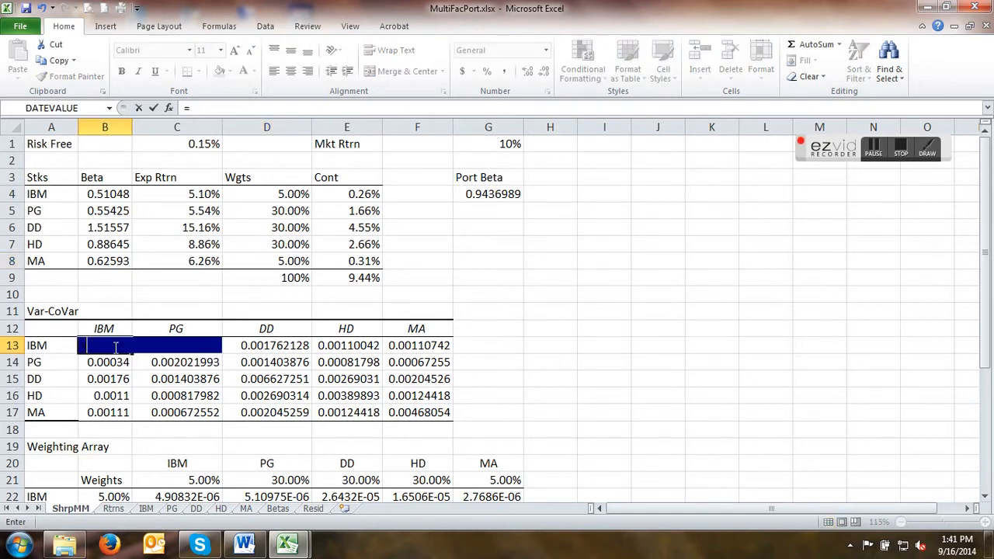
{"action": "left_click", "coordinate": [277, 509]}
{"action": "scroll", "coordinate": [403, 381], "scroll_direction": "down", "scroll_amount": 1}
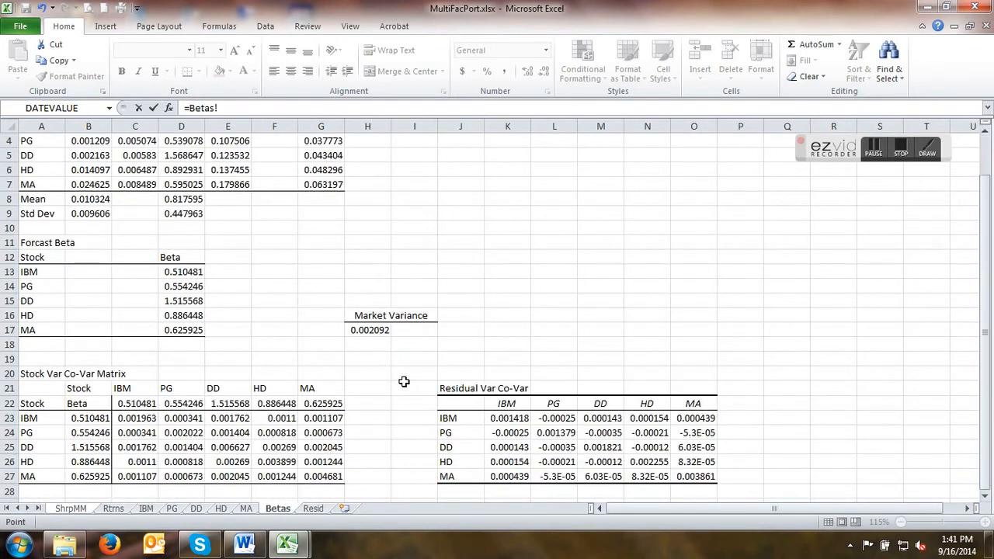
{"action": "left_click", "coordinate": [136, 419]}
{"action": "key", "text": "Return"}
Fill the B13 link across to F13 and down through row 17 to complete the Var-CoVar table.
{"action": "left_click", "coordinate": [104, 345]}
{"action": "left_click_drag", "start_coordinate": [133, 354], "coordinate": [443, 354]}
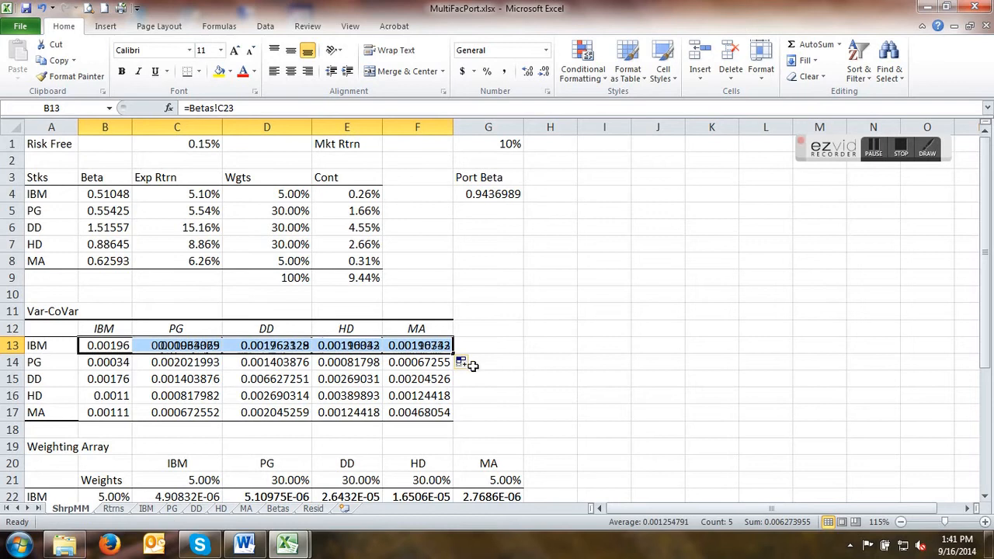
{"action": "scroll", "coordinate": [515, 351], "scroll_direction": "down", "scroll_amount": 5}
{"action": "scroll", "coordinate": [515, 351], "scroll_direction": "up", "scroll_amount": 5}
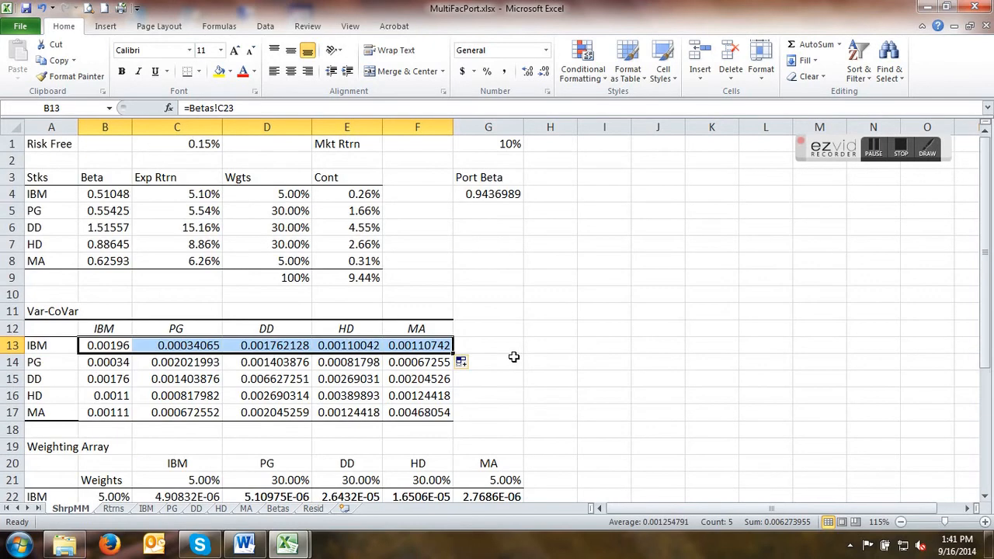
{"action": "left_click_drag", "start_coordinate": [453, 353], "coordinate": [453, 416]}
{"action": "scroll", "coordinate": [540, 374], "scroll_direction": "down", "scroll_amount": 6}
{"action": "scroll", "coordinate": [541, 375], "scroll_direction": "up", "scroll_amount": 6}
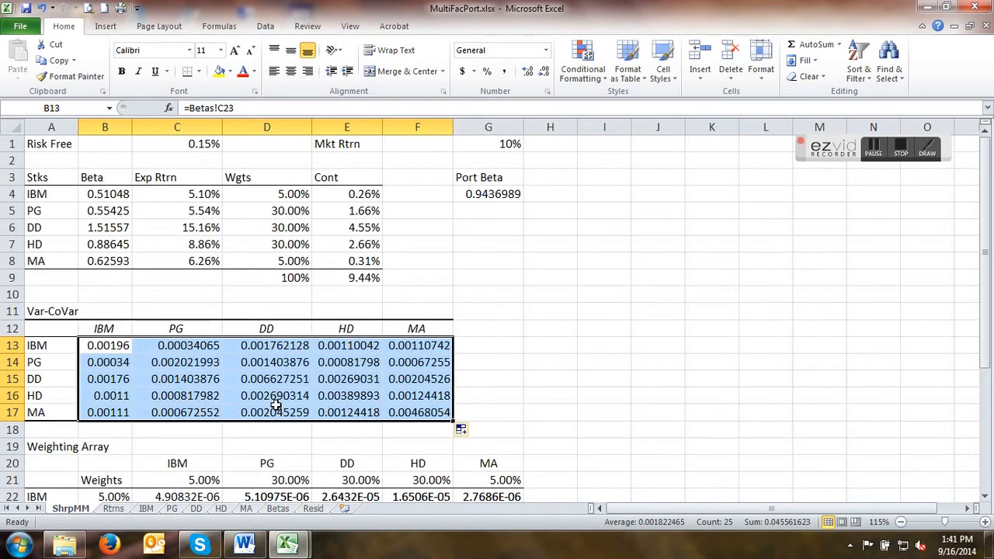
Inspect the IBM row formulas in C22 to G22 of the Weighting Array, tracing their weight and covariance references.
{"action": "scroll", "coordinate": [275, 406], "scroll_direction": "down", "scroll_amount": 2}
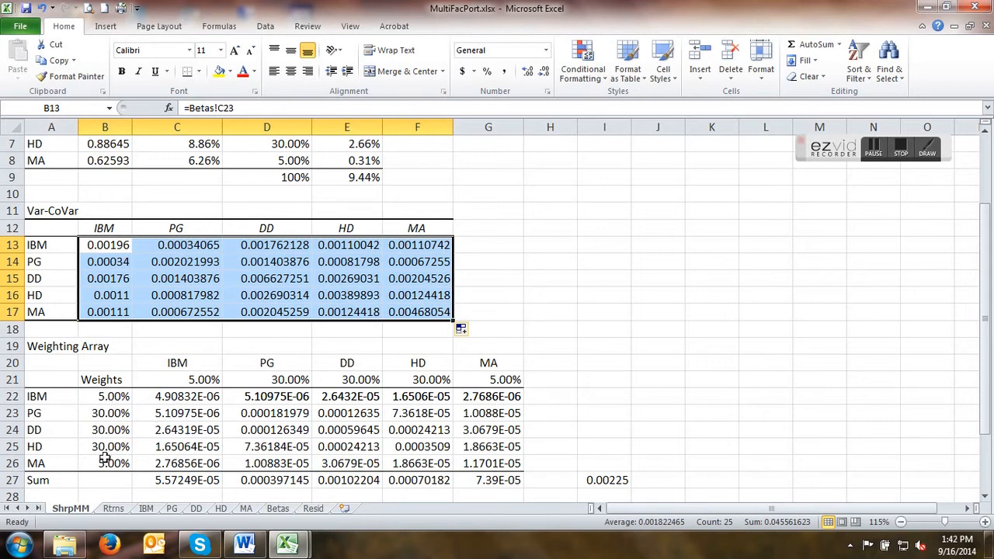
{"action": "left_click", "coordinate": [178, 398]}
{"action": "double_click", "coordinate": [178, 397]}
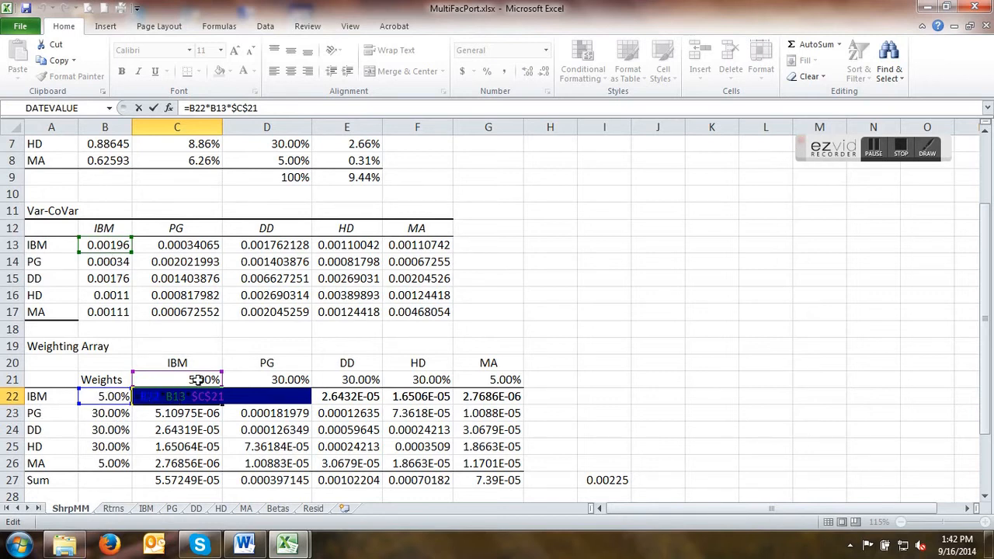
{"action": "key", "text": "Return"}
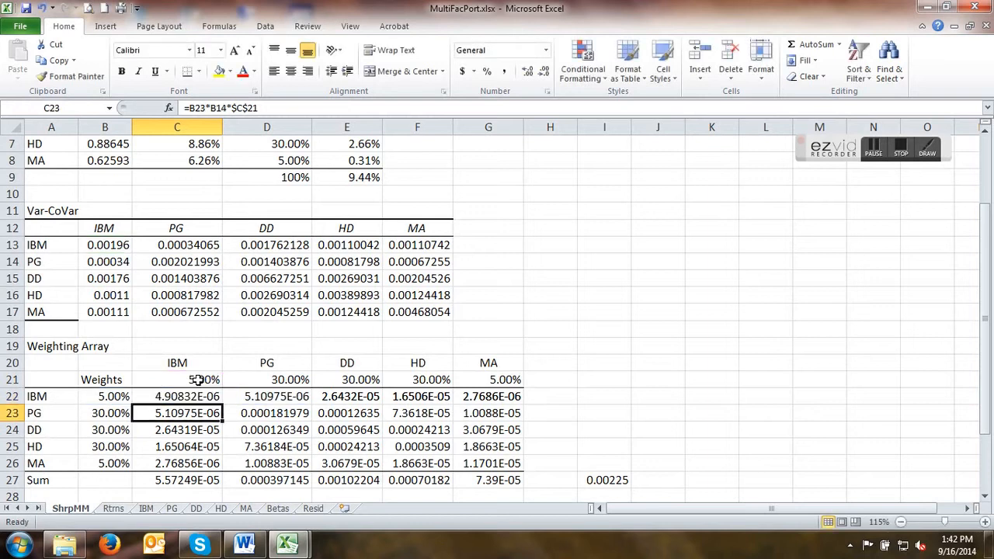
{"action": "left_click", "coordinate": [279, 399]}
{"action": "left_click", "coordinate": [351, 397]}
{"action": "left_click", "coordinate": [419, 399]}
{"action": "left_click", "coordinate": [508, 401]}
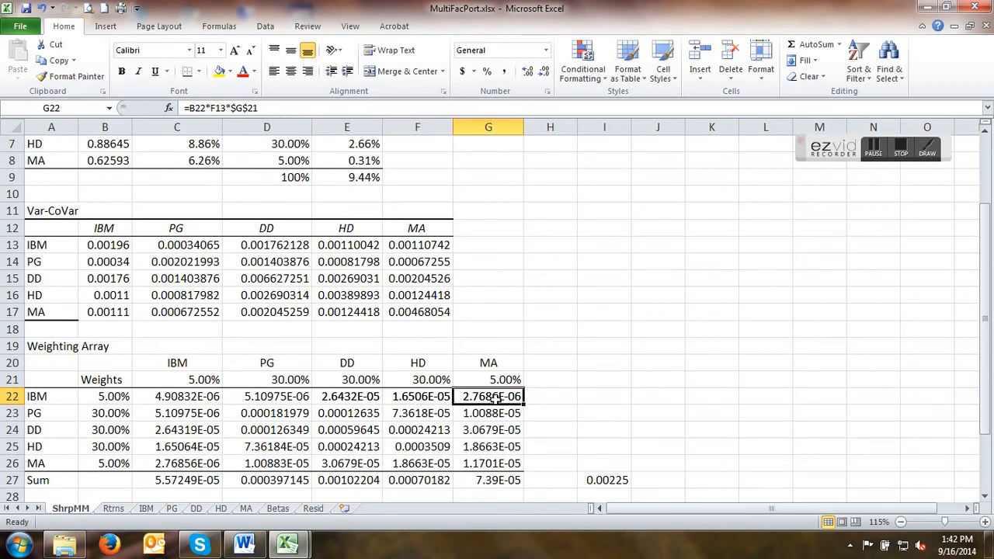
{"action": "double_click", "coordinate": [494, 398]}
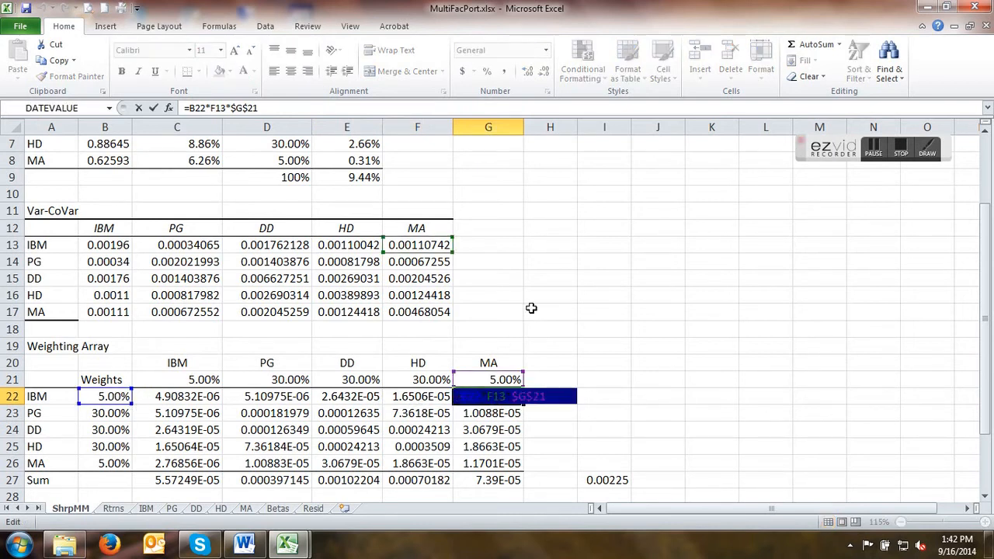
{"action": "key", "text": "Return"}
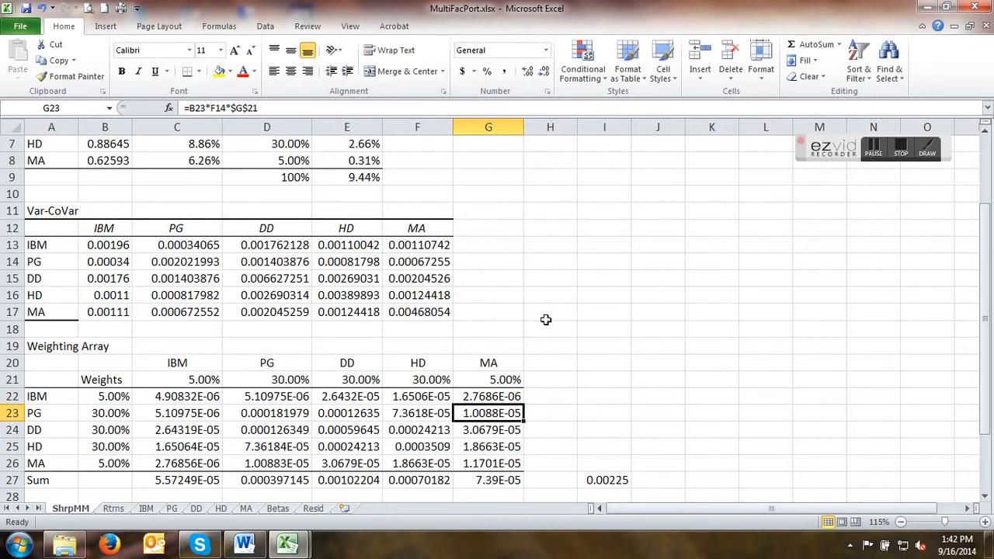
Add a bottom border to the MA row of the Var-CoVar table, cells B17:F17.
{"action": "left_click_drag", "start_coordinate": [112, 311], "coordinate": [397, 313]}
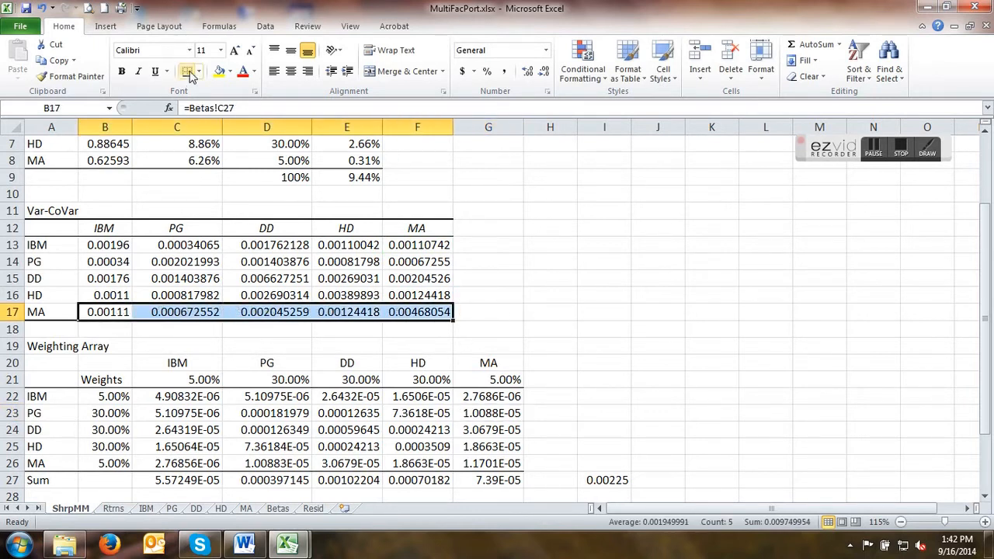
Examine the variance sum in I27, the annual volatility formula in C29 and the annual return link in C30.
{"action": "scroll", "coordinate": [589, 279], "scroll_direction": "down", "scroll_amount": 2}
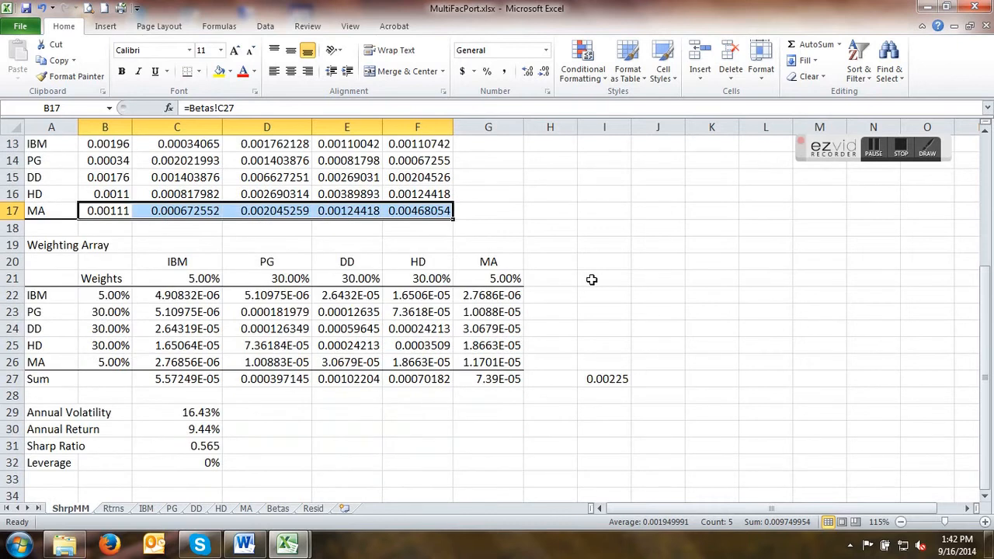
{"action": "scroll", "coordinate": [590, 279], "scroll_direction": "down", "scroll_amount": 1}
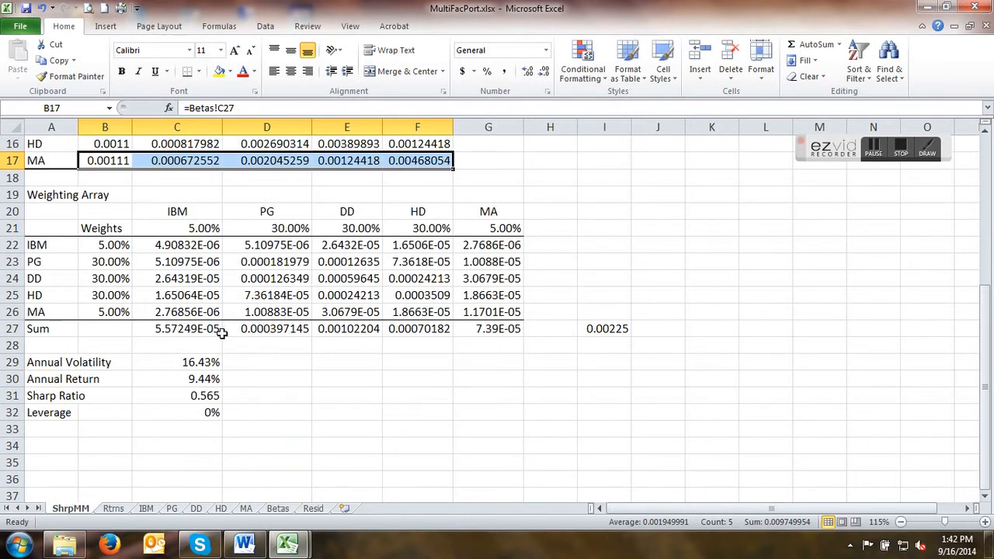
{"action": "left_click", "coordinate": [619, 328]}
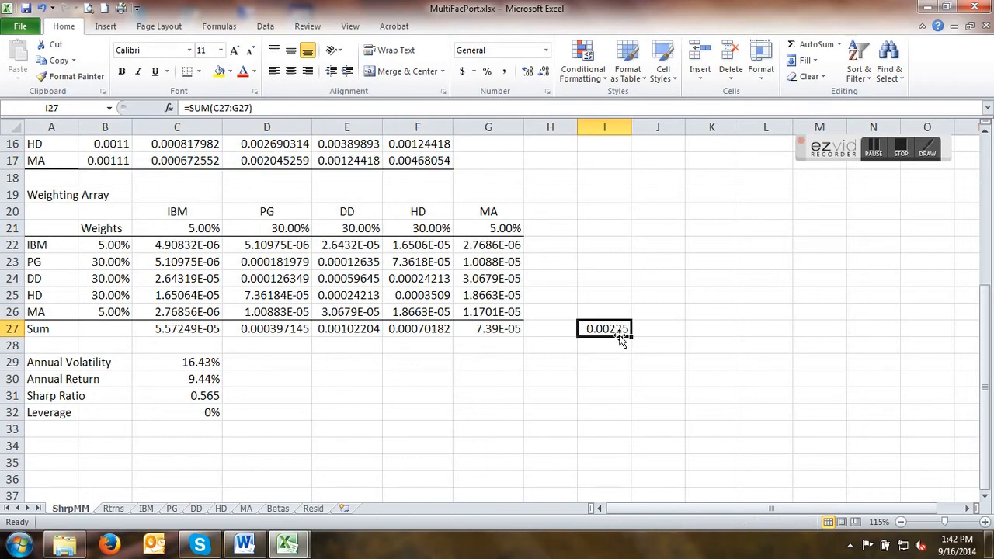
{"action": "double_click", "coordinate": [208, 362]}
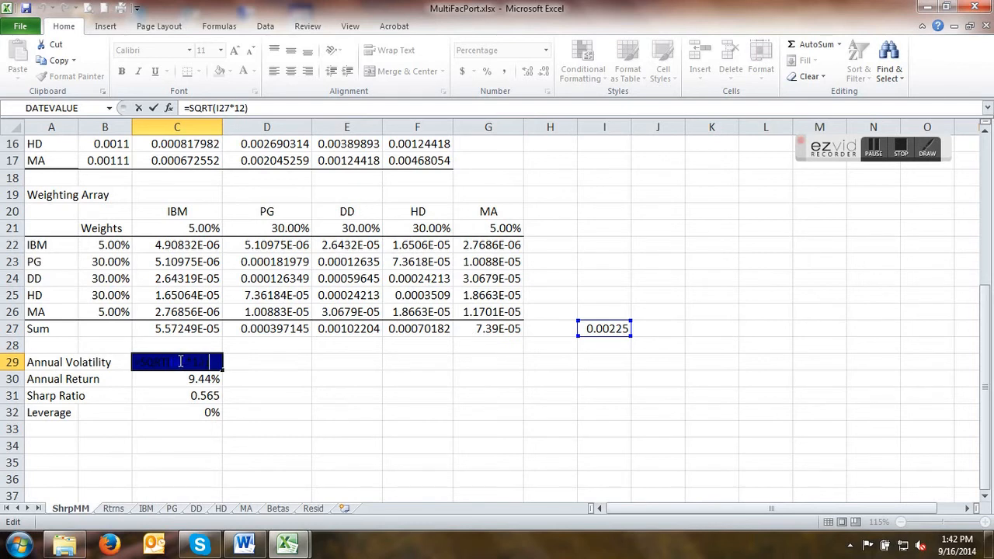
{"action": "key", "text": "Return"}
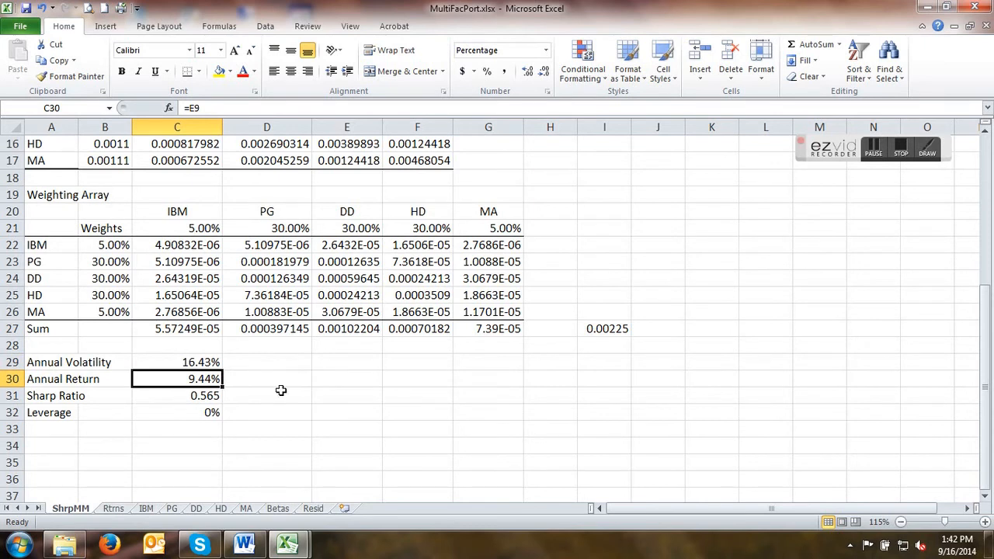
{"action": "scroll", "coordinate": [359, 373], "scroll_direction": "up", "scroll_amount": 5}
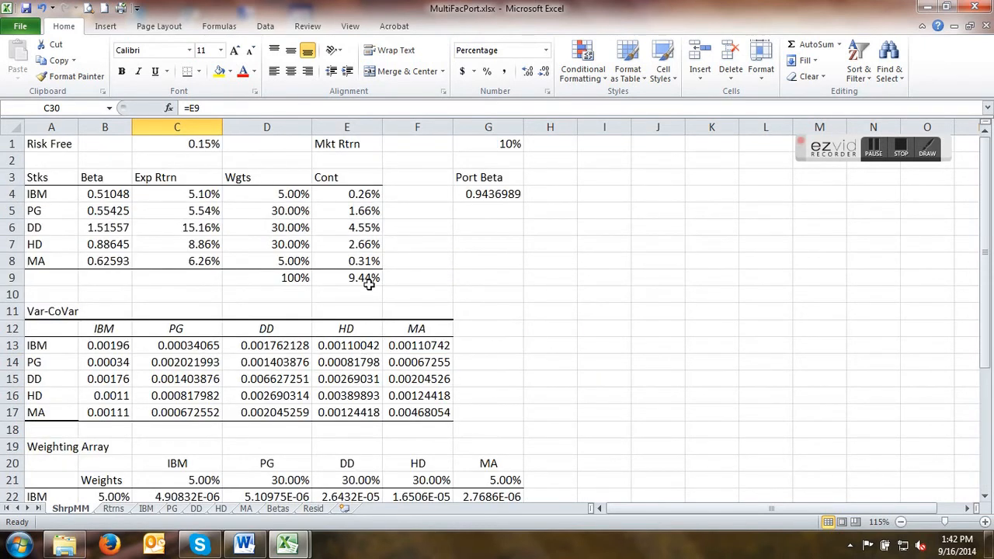
{"action": "scroll", "coordinate": [371, 277], "scroll_direction": "down", "scroll_amount": 5}
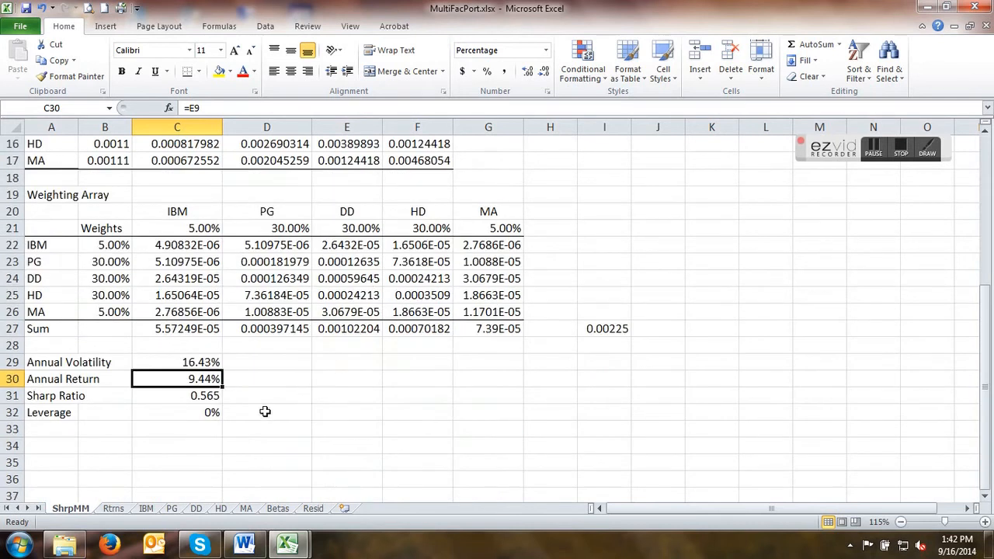
Inspect the Sharpe ratio formula in C31, tracing it to the return, the volatility and the risk-free rate in C1.
{"action": "left_click", "coordinate": [198, 399]}
{"action": "scroll", "coordinate": [303, 412], "scroll_direction": "up", "scroll_amount": 4}
{"action": "scroll", "coordinate": [302, 412], "scroll_direction": "down", "scroll_amount": 4}
{"action": "double_click", "coordinate": [203, 397]}
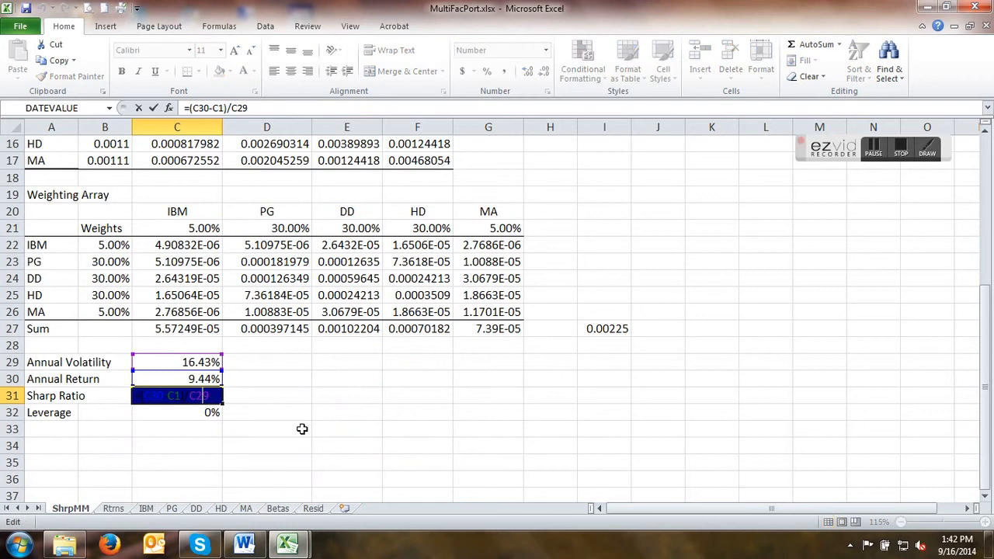
{"action": "scroll", "coordinate": [302, 426], "scroll_direction": "up", "scroll_amount": 1}
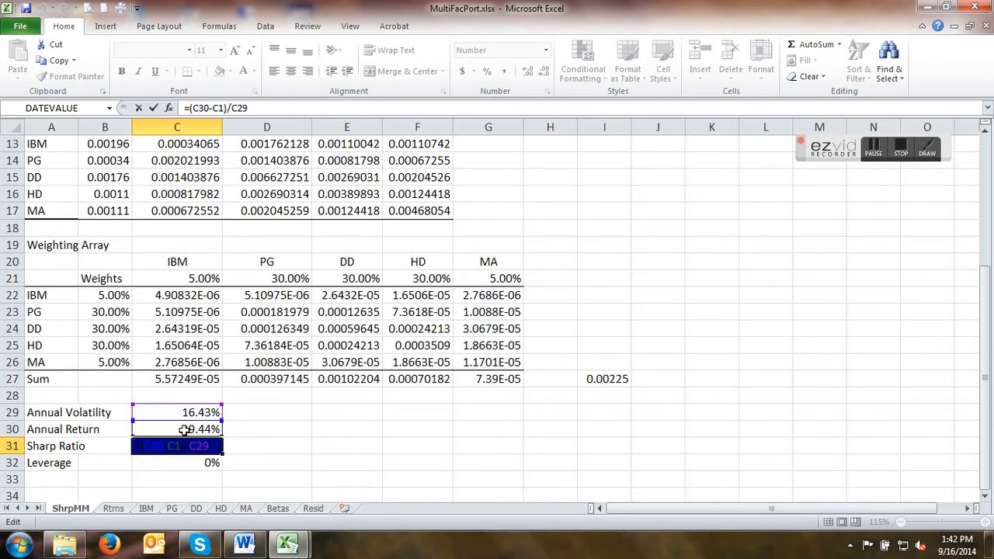
{"action": "scroll", "coordinate": [294, 421], "scroll_direction": "up", "scroll_amount": 4}
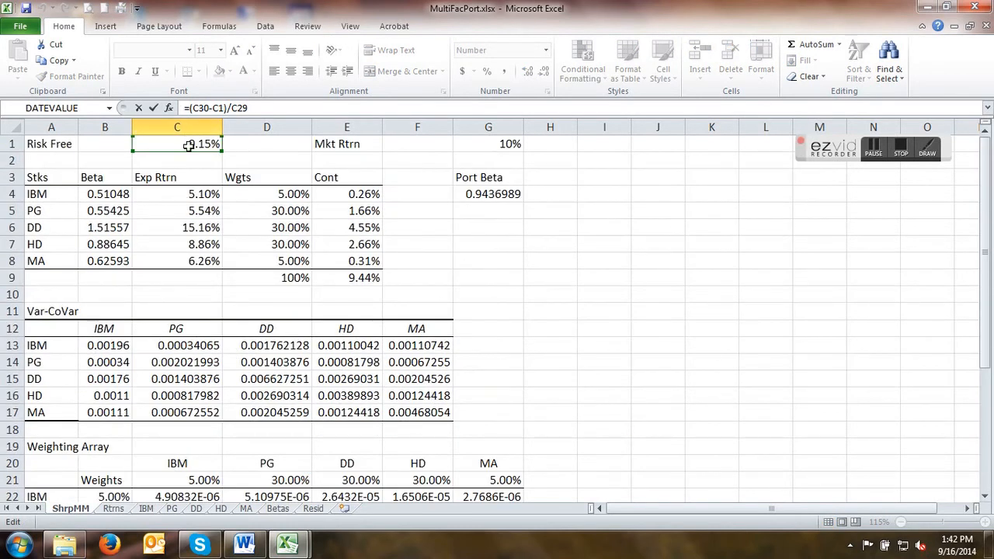
{"action": "scroll", "coordinate": [222, 256], "scroll_direction": "down", "scroll_amount": 5}
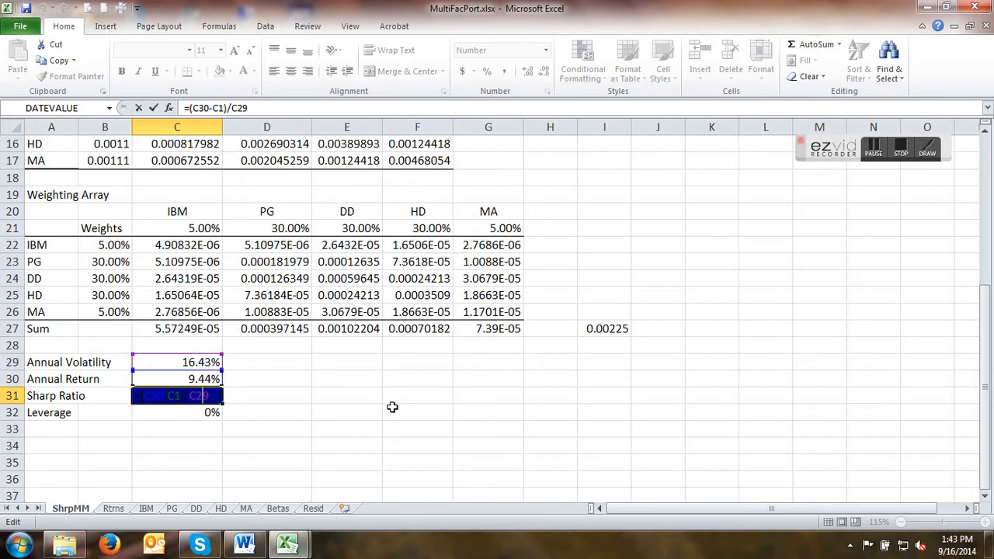
{"action": "key", "text": "Return"}
Run Solver to maximize the Sharpe ratio in C31 by changing D4:D8, with each weight at least 5% and D9 at 100%, keeping the solution.
{"action": "scroll", "coordinate": [392, 407], "scroll_direction": "up", "scroll_amount": 5}
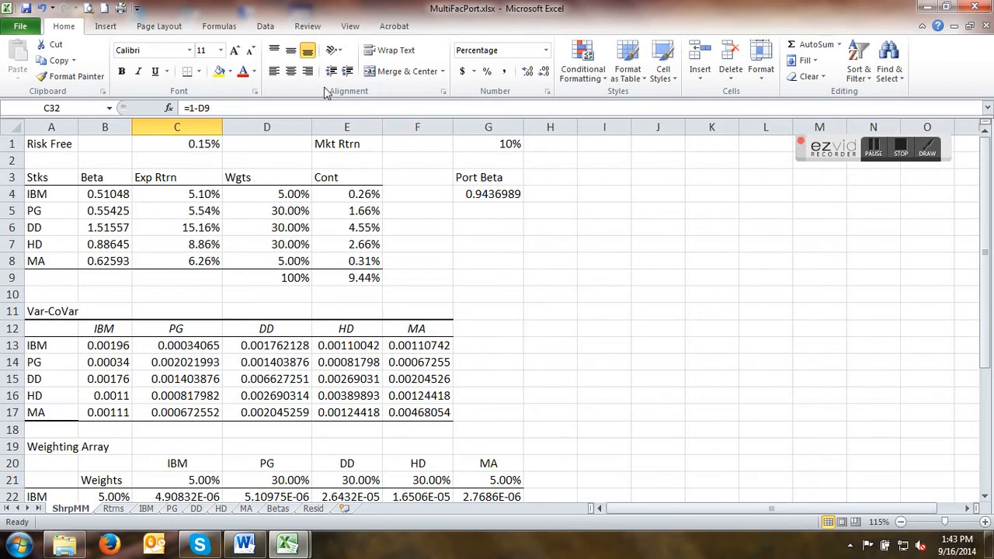
{"action": "left_click", "coordinate": [265, 26]}
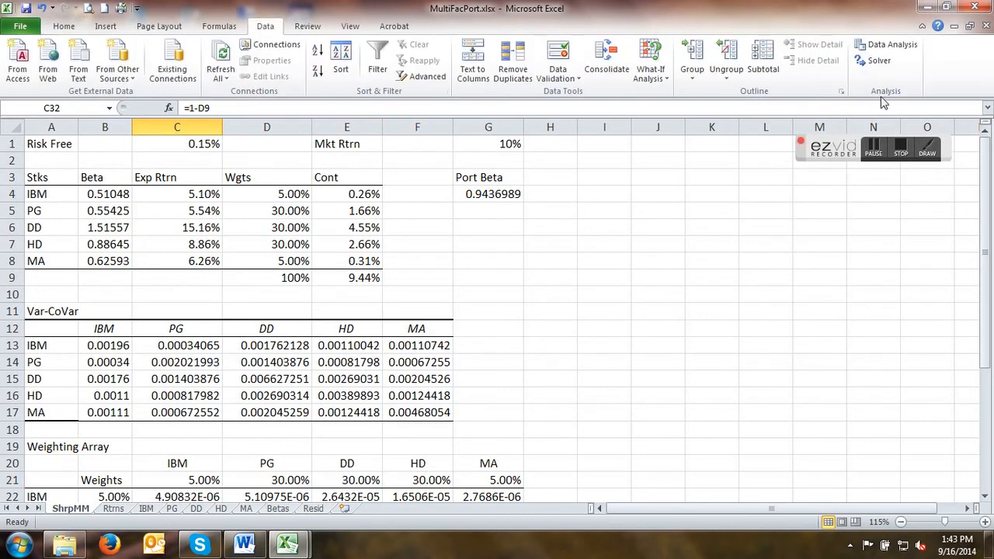
{"action": "left_click", "coordinate": [876, 61]}
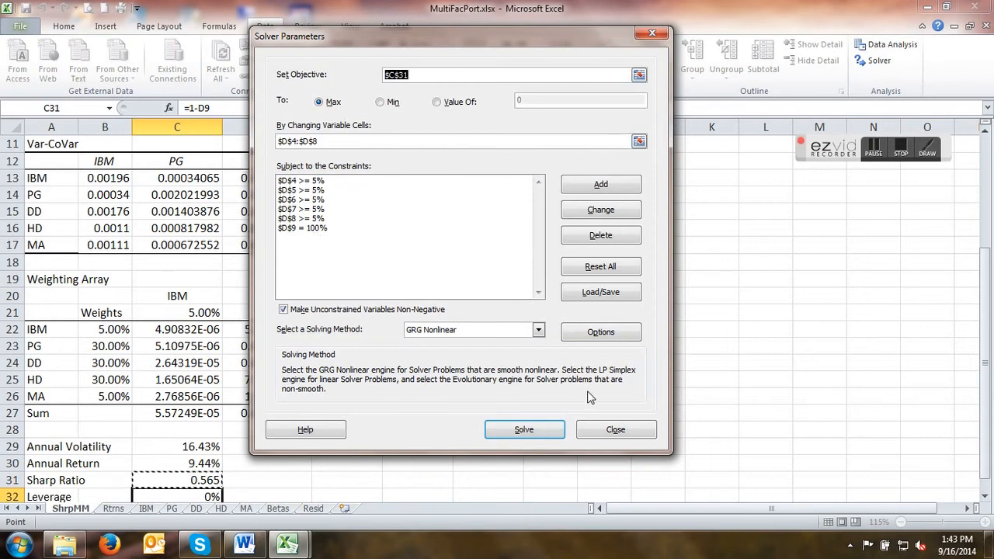
{"action": "left_click", "coordinate": [523, 432]}
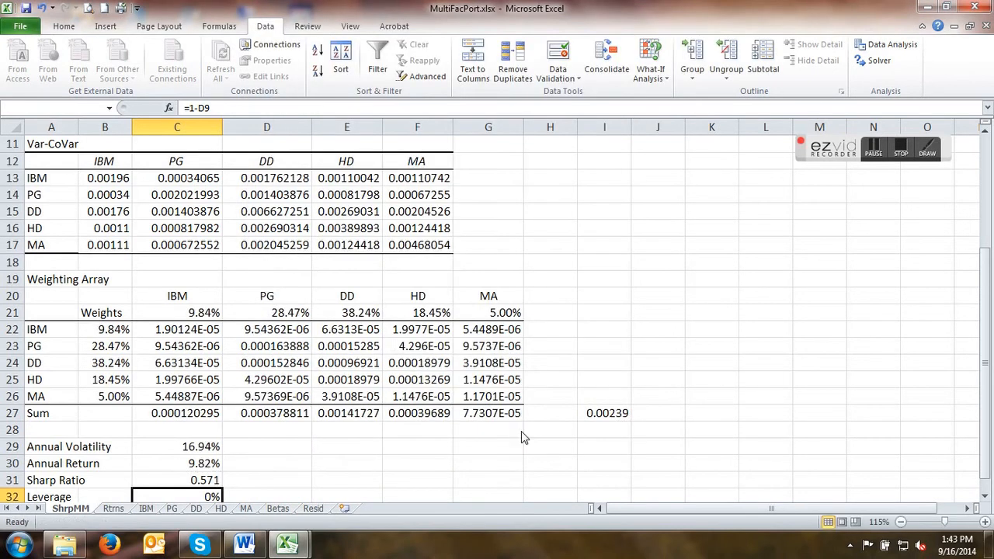
{"action": "left_click", "coordinate": [375, 299]}
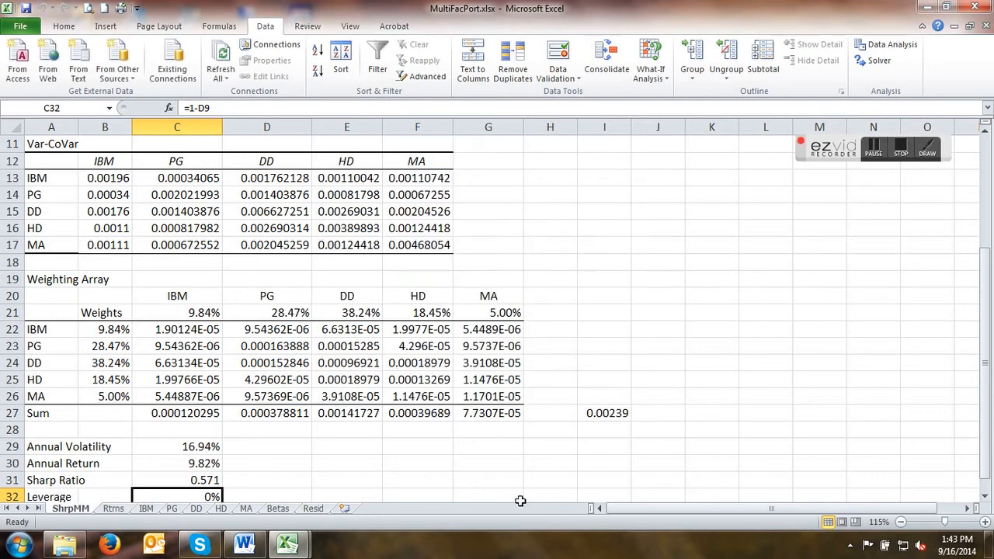
{"action": "scroll", "coordinate": [492, 464], "scroll_direction": "up", "scroll_amount": 2}
{"action": "scroll", "coordinate": [492, 460], "scroll_direction": "up", "scroll_amount": 2}
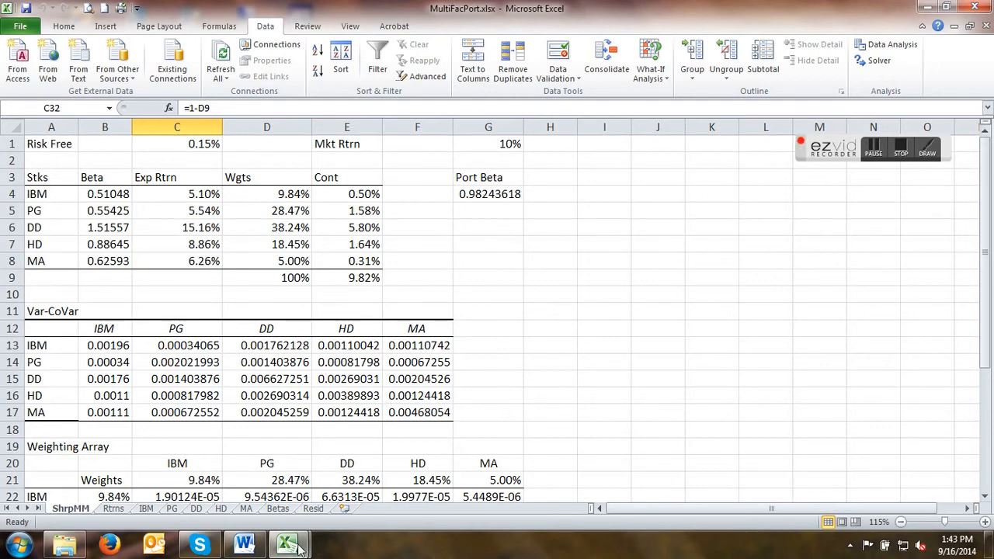
Switch to ShrpOpt1.xlsx and examine the total return, annual volatility and Sharpe ratio on the Shrp1 sheet.
{"action": "mouse_move", "coordinate": [290, 547]}
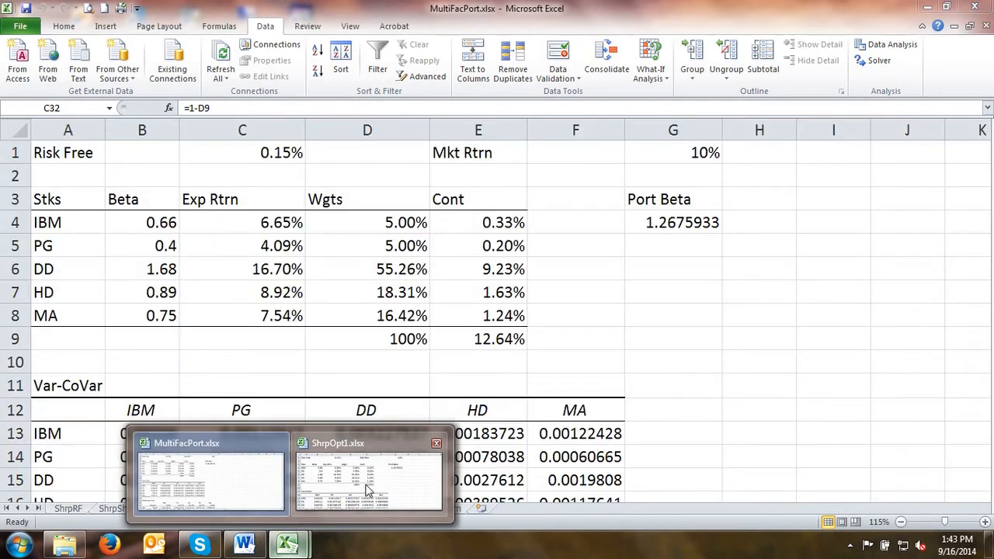
{"action": "left_click", "coordinate": [362, 491]}
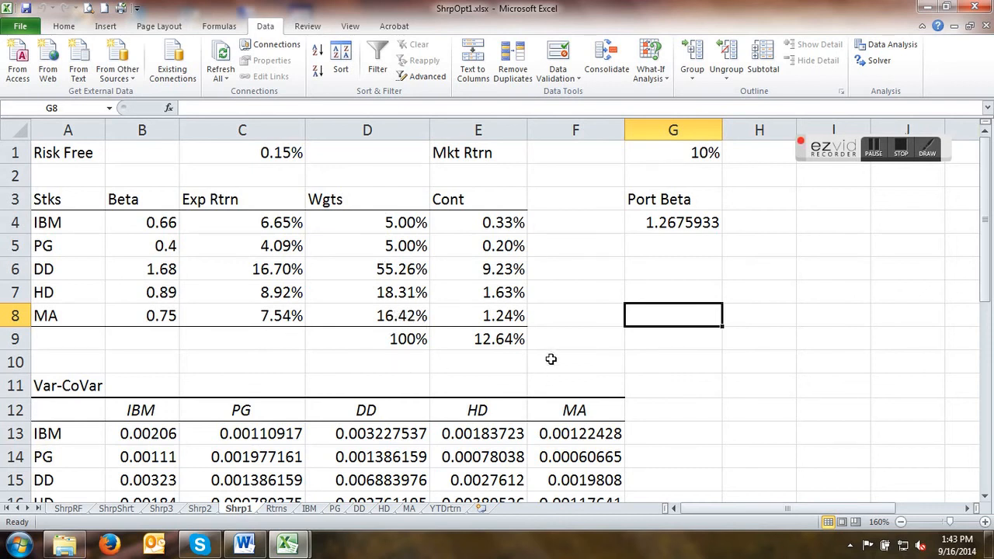
{"action": "left_click", "coordinate": [497, 345]}
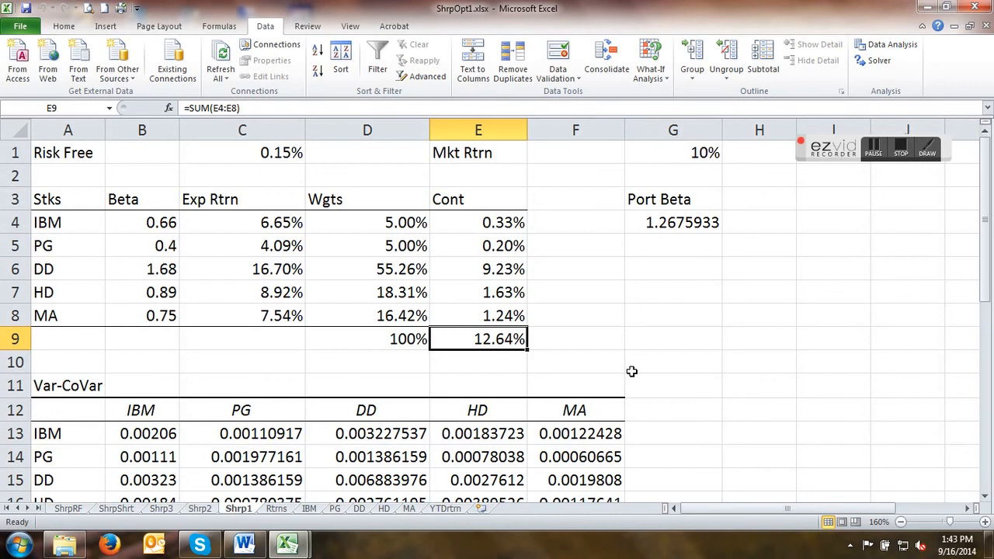
{"action": "scroll", "coordinate": [630, 370], "scroll_direction": "down", "scroll_amount": 7}
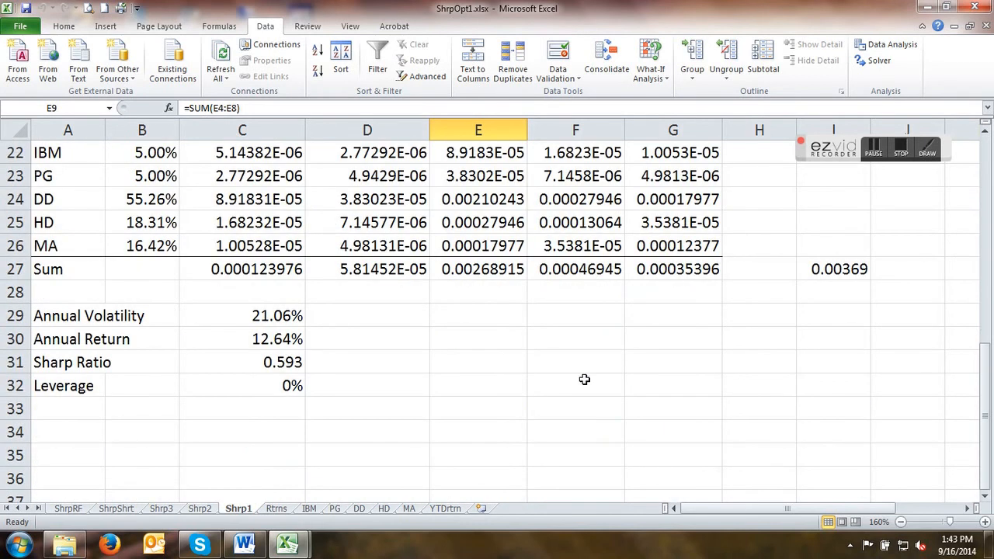
{"action": "left_click", "coordinate": [273, 319]}
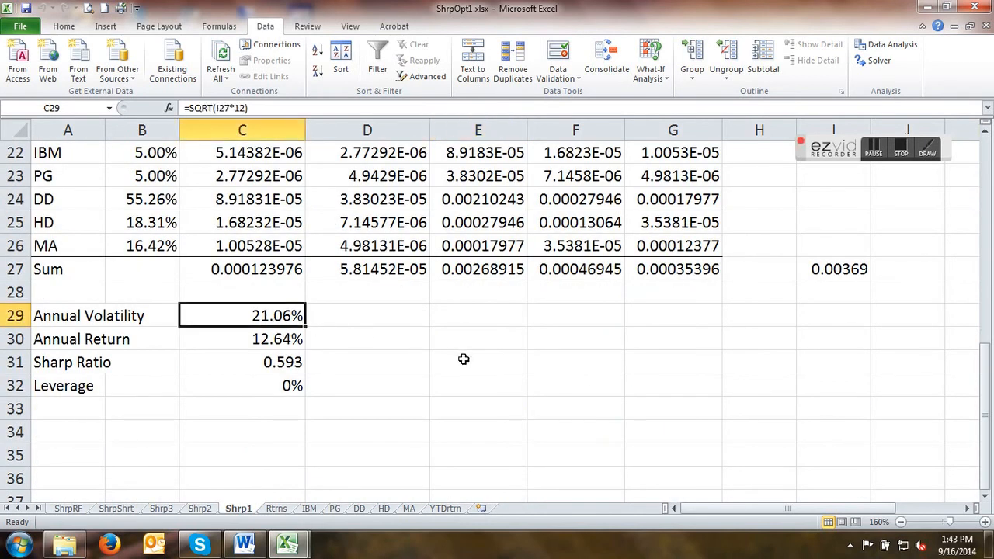
{"action": "left_click", "coordinate": [280, 365]}
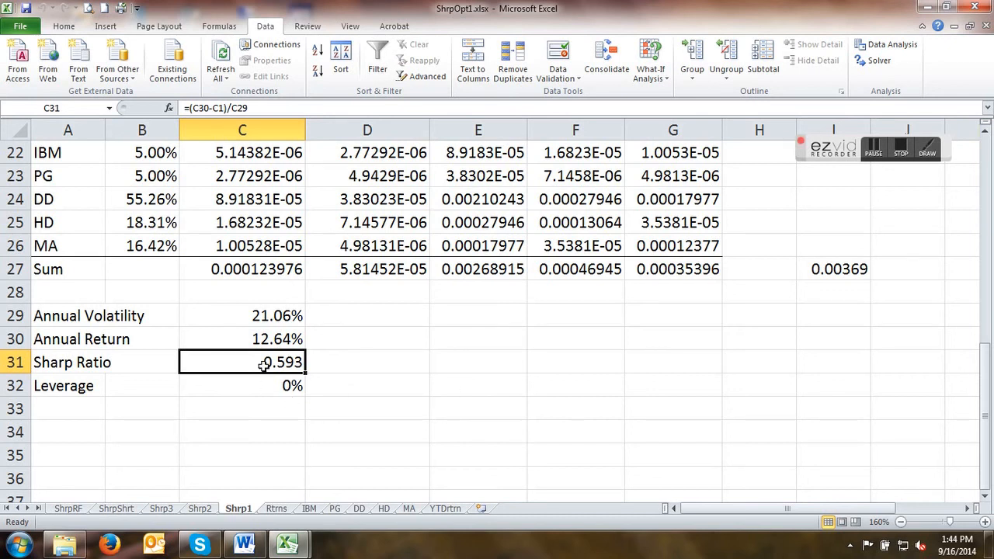
Return to MultiFacPort.xlsx and review the optimized Sharpe ratio, annual return and weights on ShrpMM for comparison.
{"action": "mouse_move", "coordinate": [288, 544]}
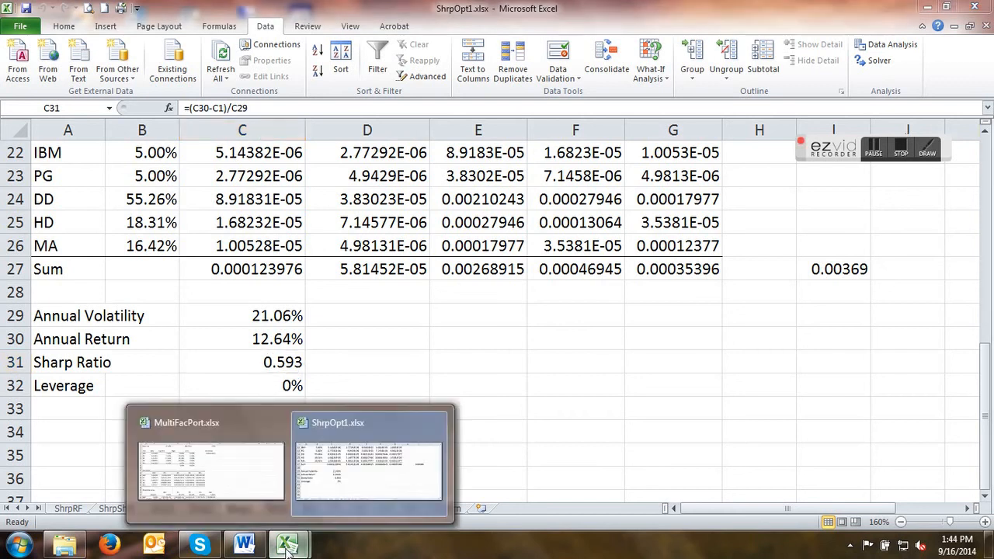
{"action": "left_click", "coordinate": [229, 489]}
{"action": "scroll", "coordinate": [262, 423], "scroll_direction": "down", "scroll_amount": 5}
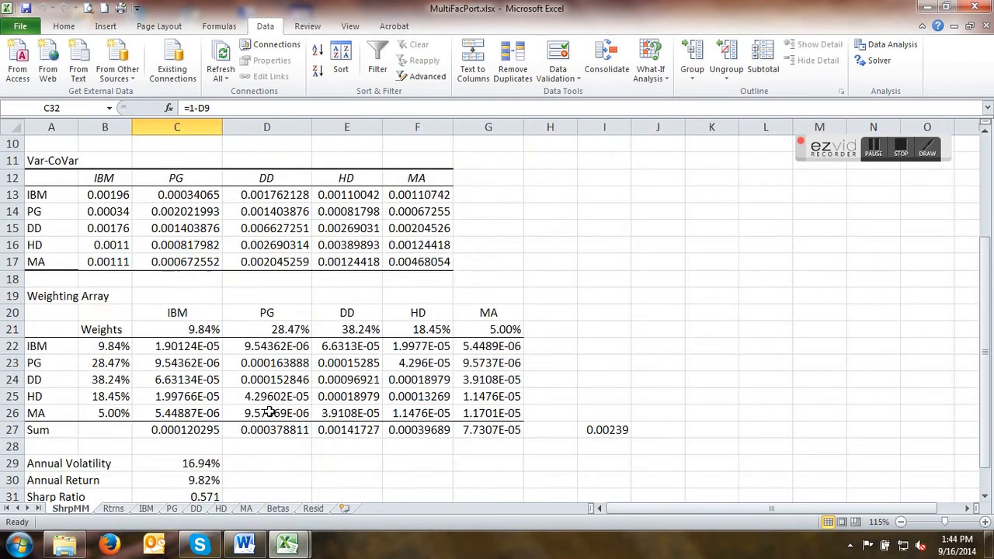
{"action": "left_click", "coordinate": [206, 397]}
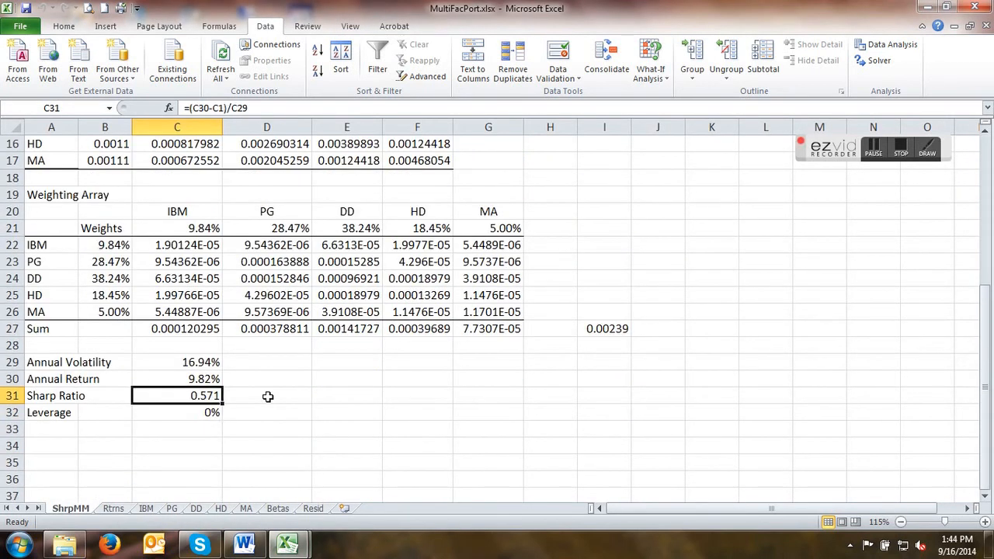
{"action": "scroll", "coordinate": [301, 387], "scroll_direction": "up", "scroll_amount": 1}
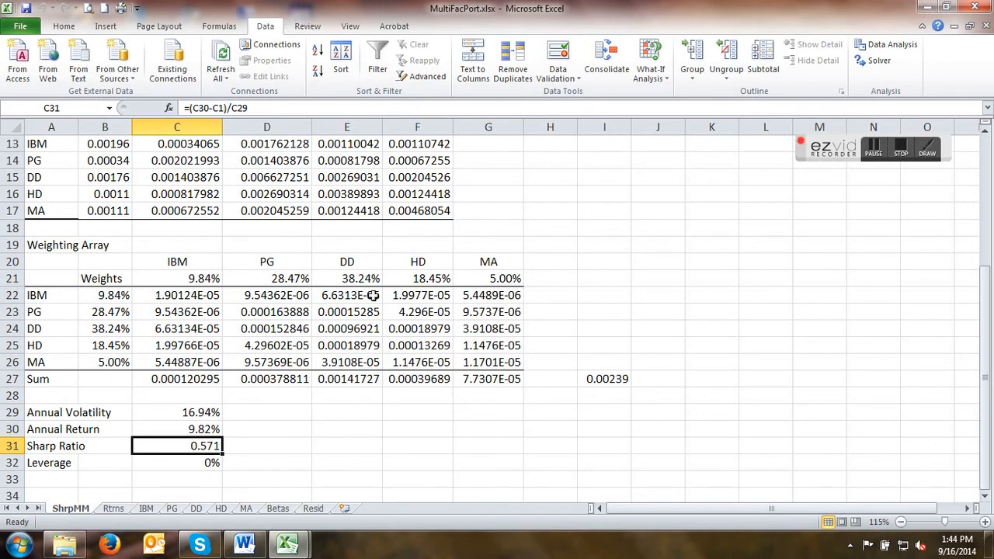
{"action": "scroll", "coordinate": [398, 345], "scroll_direction": "up", "scroll_amount": 1}
{"action": "scroll", "coordinate": [397, 354], "scroll_direction": "down", "scroll_amount": 1}
{"action": "left_click", "coordinate": [201, 430]}
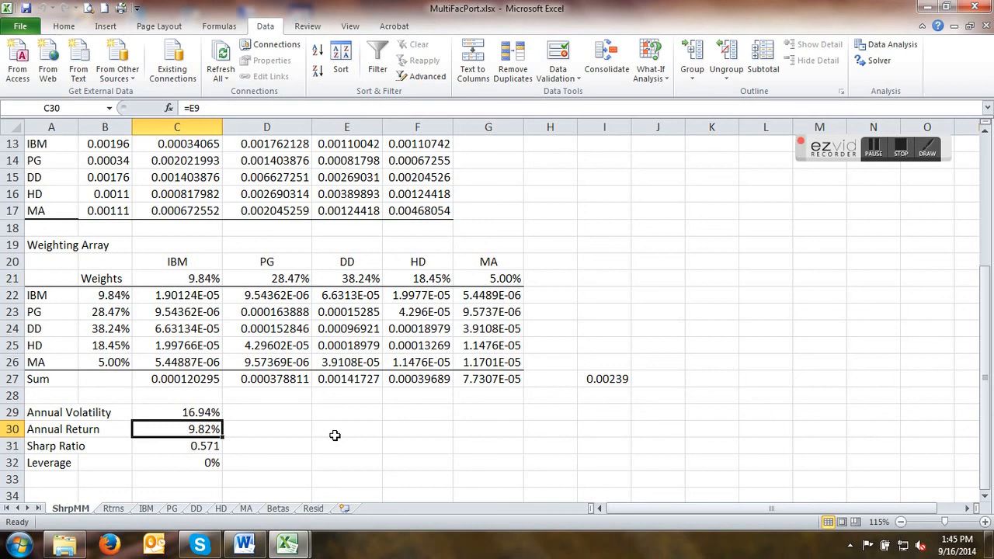
{"action": "scroll", "coordinate": [358, 395], "scroll_direction": "up", "scroll_amount": 4}
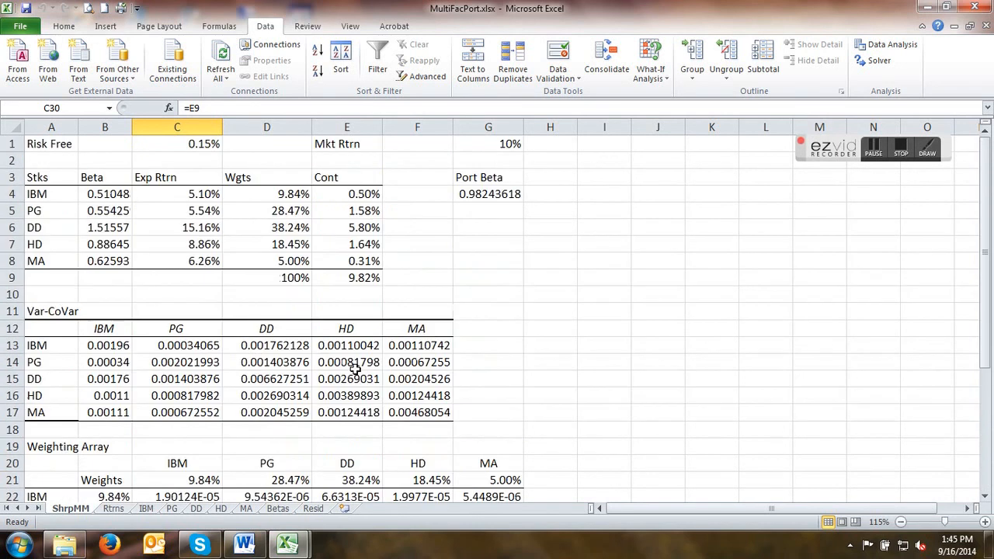